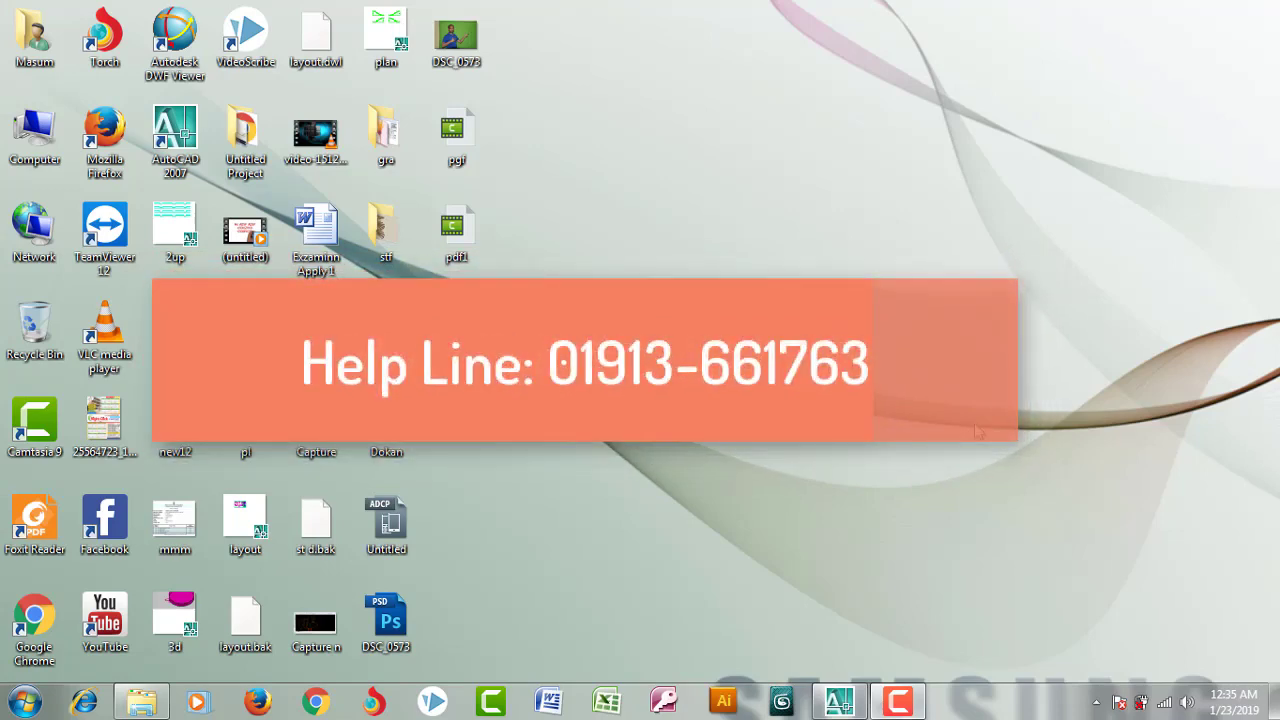
# Restore the AutoCAD 2007 window showing the st d.dwg drawing from the taskbar.
pyautogui.click(840, 703)
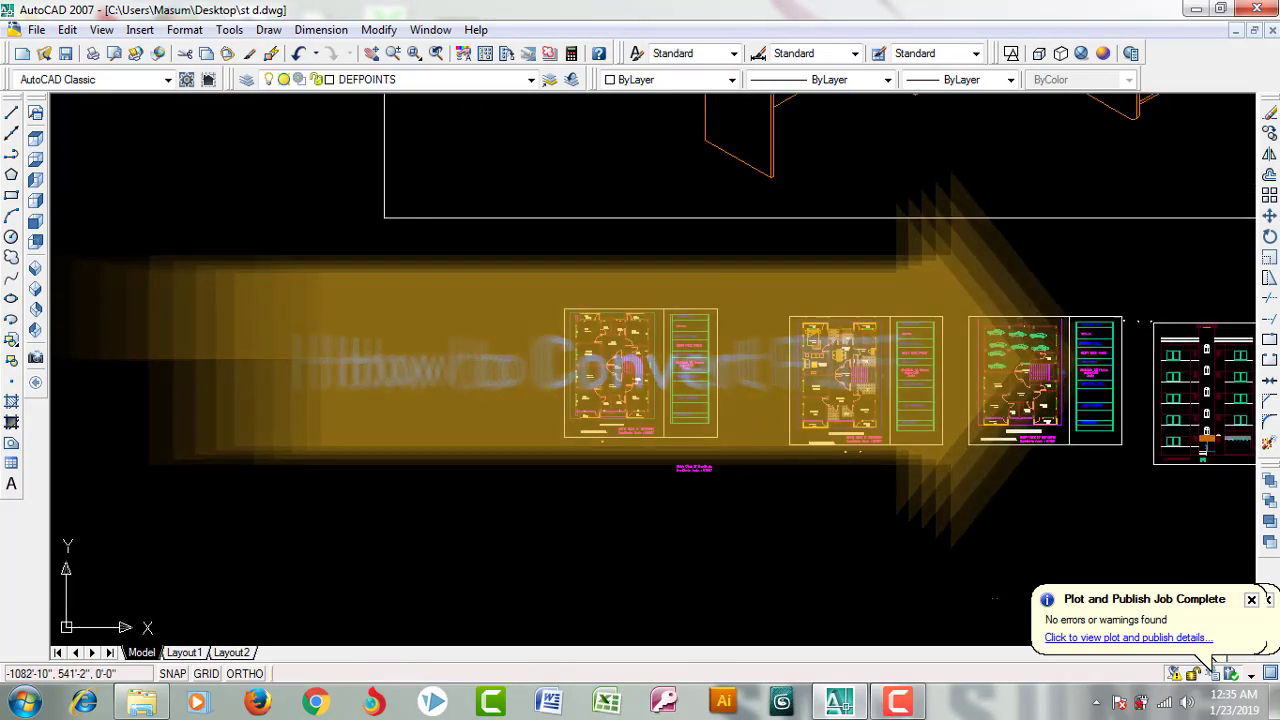
# Zoom and pan until the Typical Floor Plan sheet and its title block fill the view.
pyautogui.scroll(3, 656, 375)
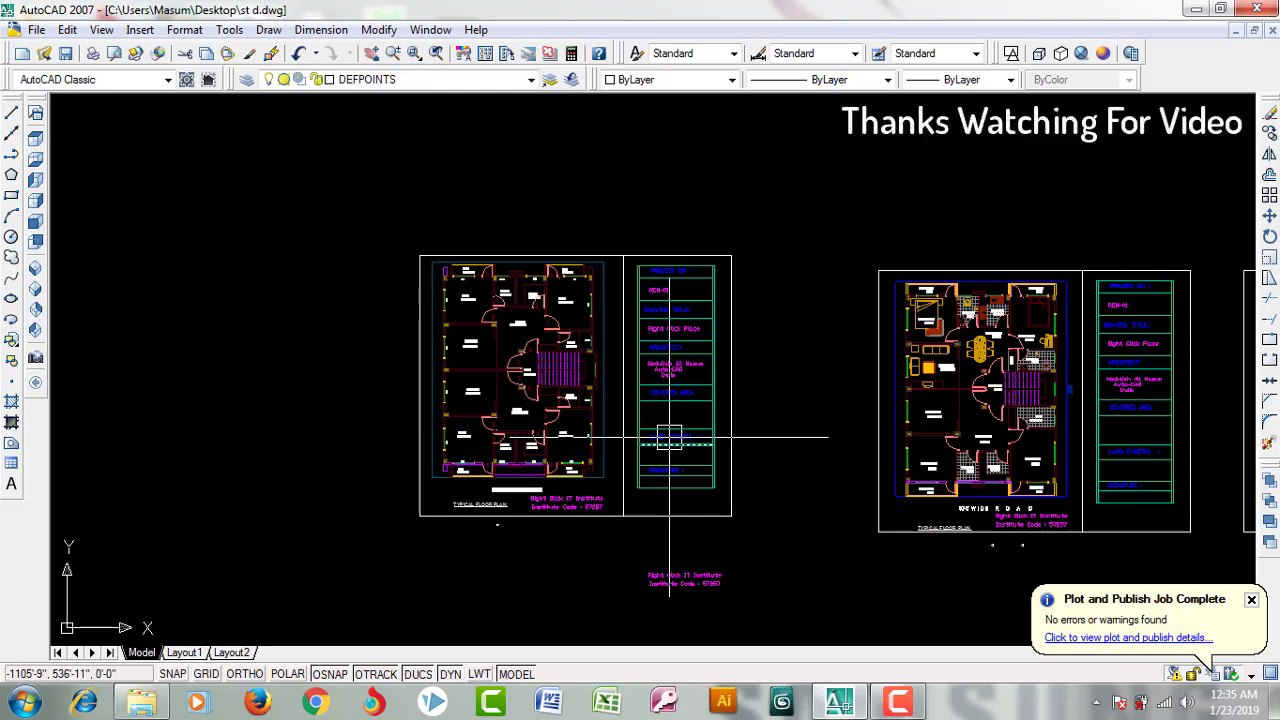
pyautogui.scroll(-4, 657, 357)
pyautogui.moveTo(657, 357); pyautogui.dragTo(609, 414, button='middle')
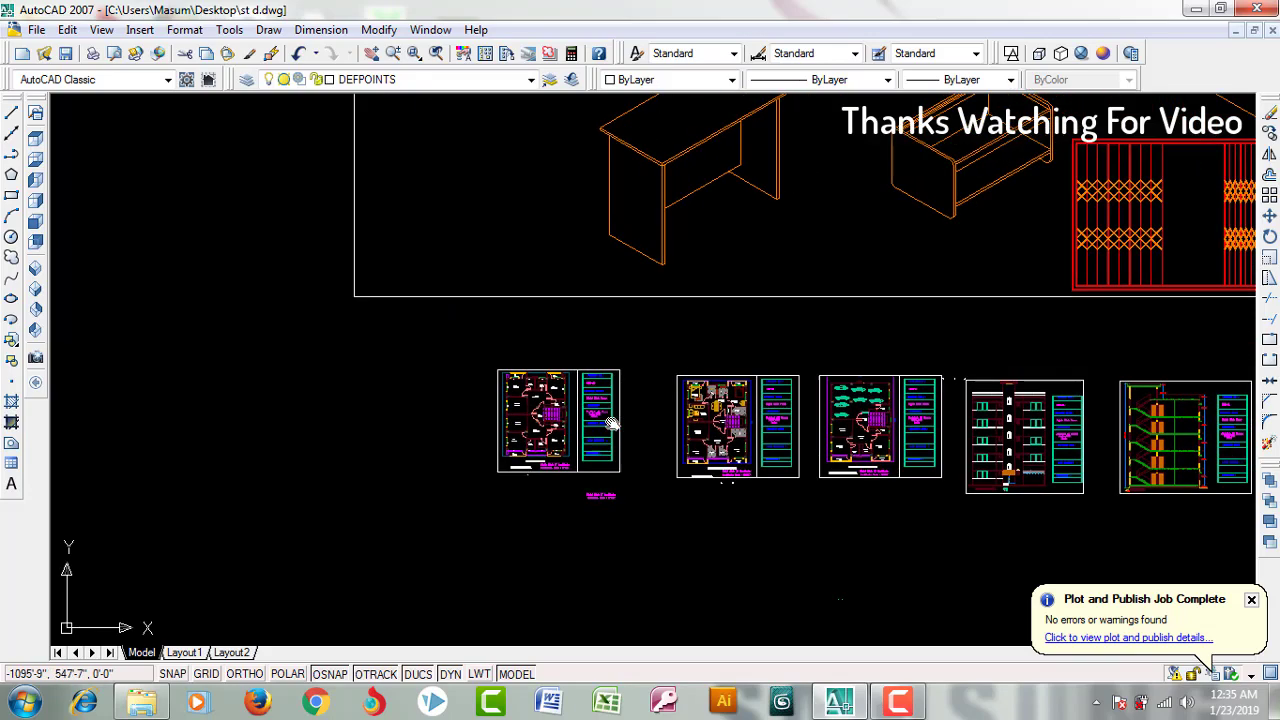
pyautogui.scroll(-2, 703, 420)
pyautogui.moveTo(703, 420)
pyautogui.mouseDown(button='middle')
pyautogui.moveTo(674, 522)
pyautogui.moveTo(700, 446)
pyautogui.mouseUp(button='middle')
pyautogui.scroll(3, 674, 522)
pyautogui.scroll(1, 657, 486)
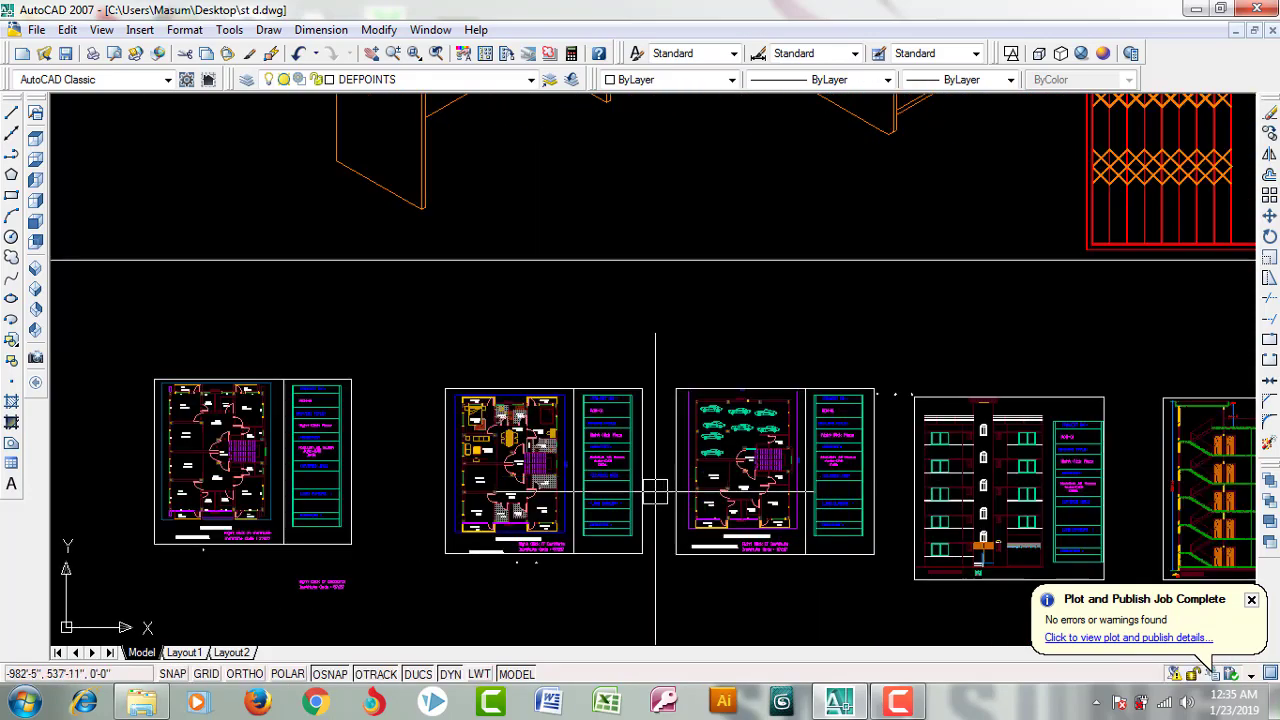
pyautogui.scroll(1, 657, 486)
pyautogui.moveTo(657, 486)
pyautogui.mouseDown(button='middle')
pyautogui.moveTo(709, 463)
pyautogui.moveTo(657, 457)
pyautogui.mouseUp(button='middle')
pyautogui.scroll(-2, 700, 457)
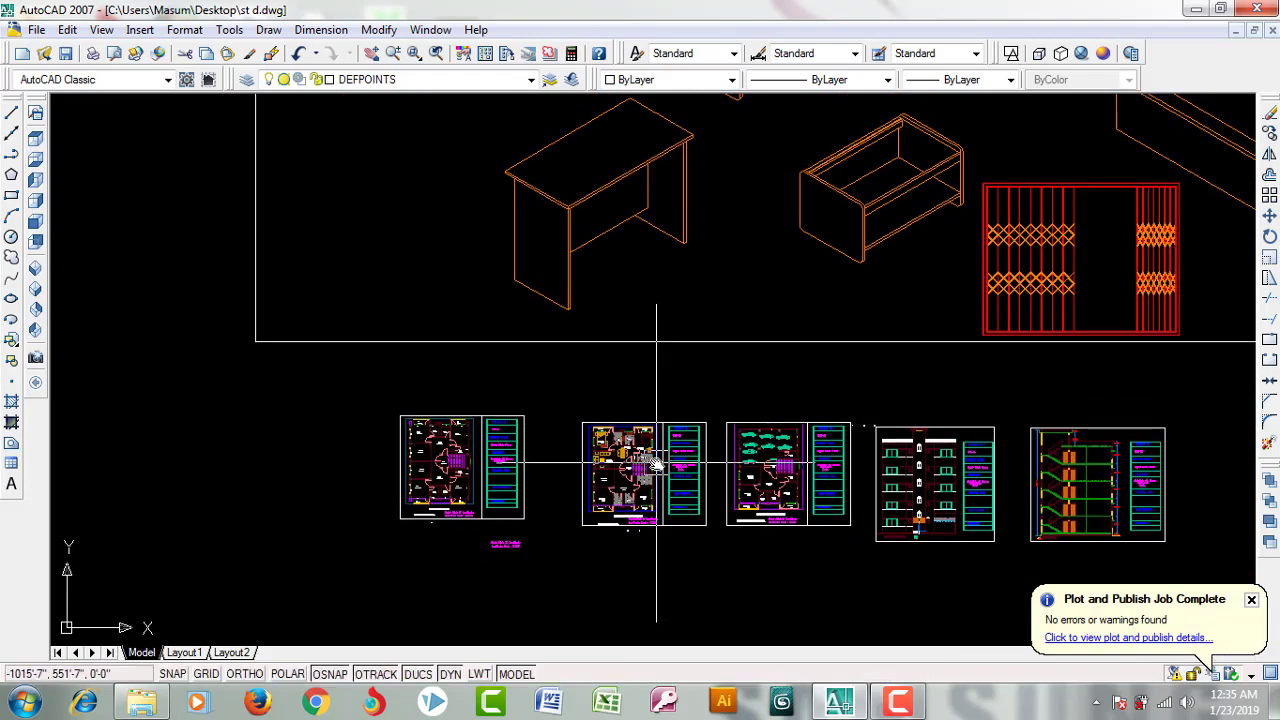
pyautogui.scroll(3, 657, 457)
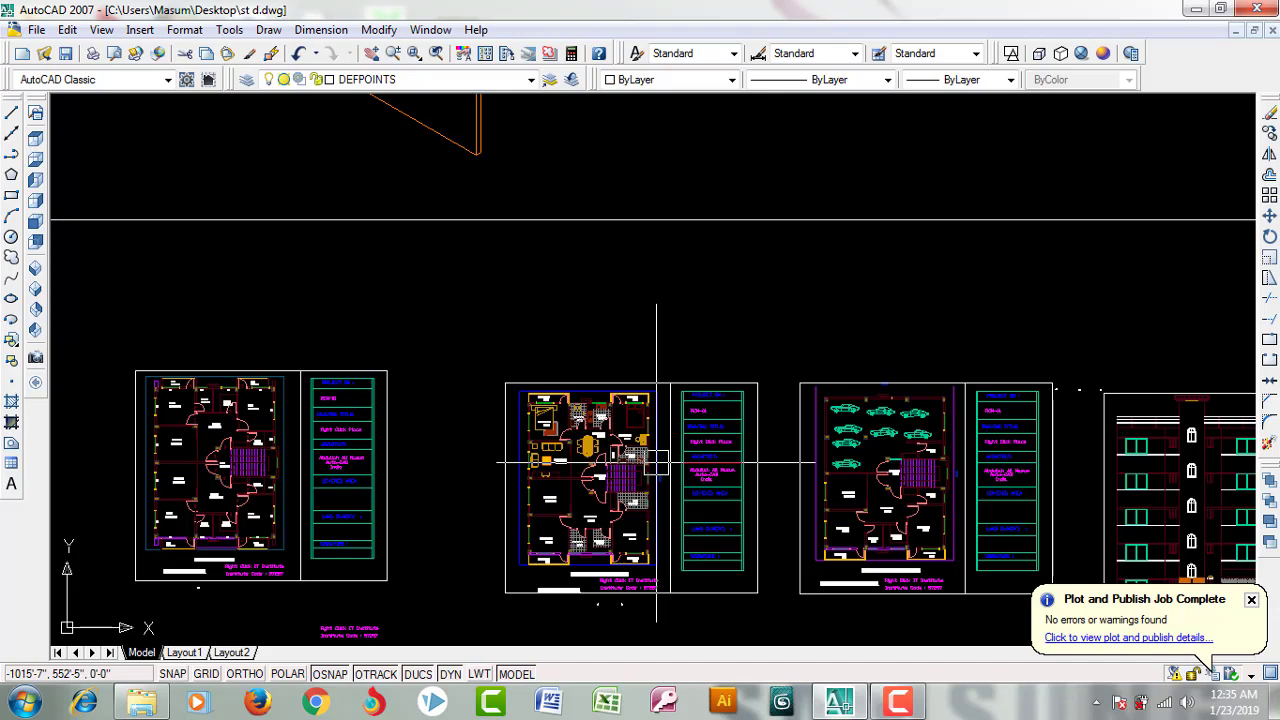
pyautogui.scroll(-3, 657, 462)
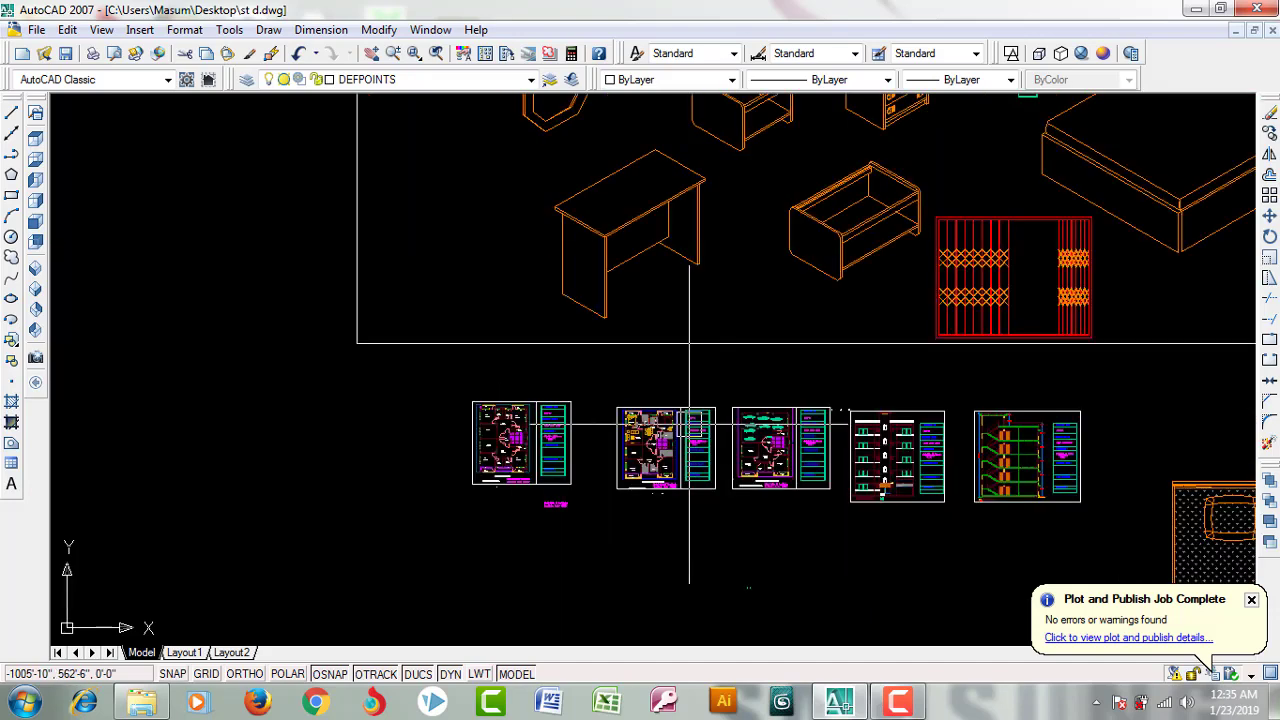
pyautogui.moveTo(686, 434); pyautogui.dragTo(651, 491, button='middle')
pyautogui.scroll(2, 634, 533)
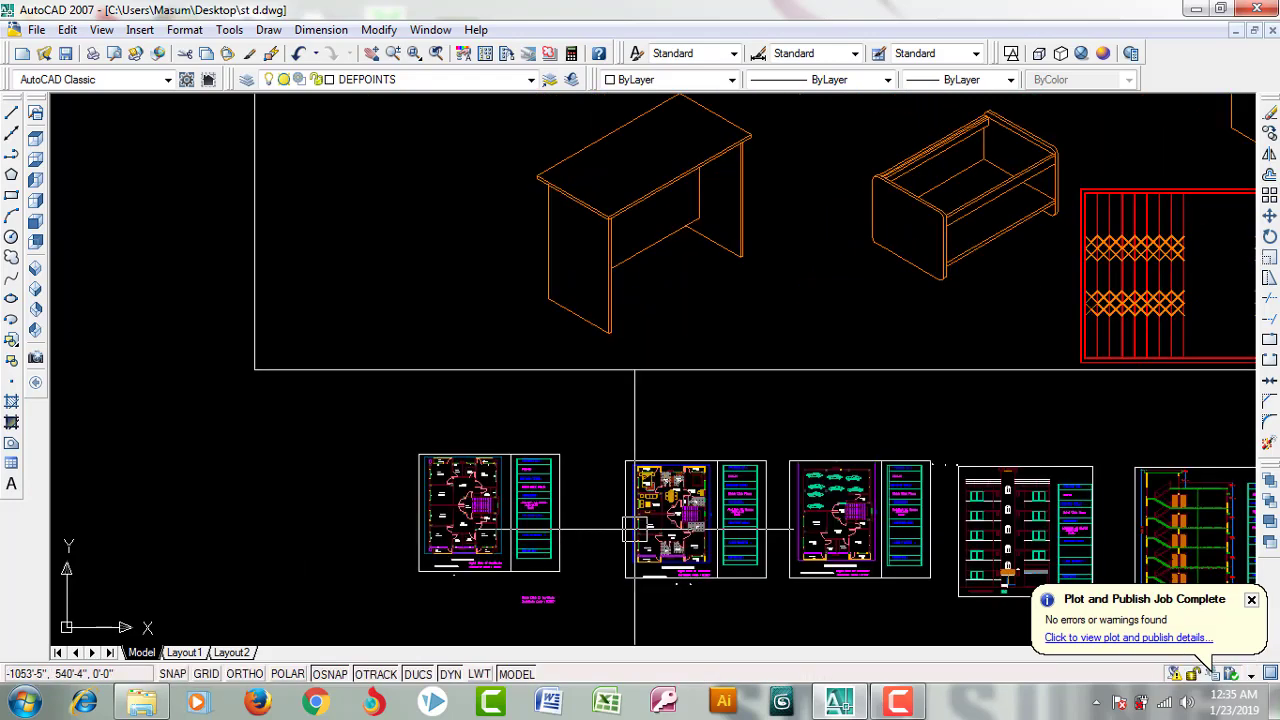
pyautogui.scroll(2, 471, 523)
pyautogui.scroll(3, 494, 530)
pyautogui.moveTo(494, 530); pyautogui.dragTo(575, 432, button='middle')
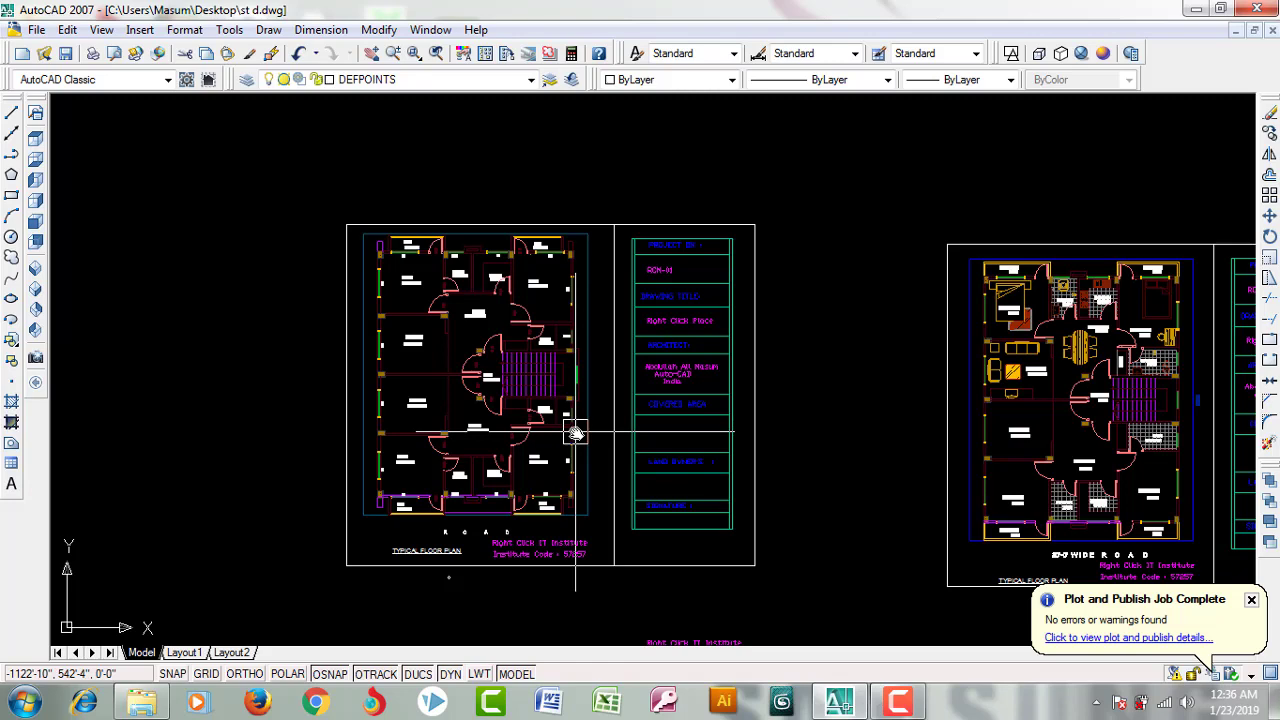
# Zoom out and pan to show all five plan sheets below the orange furniture drawings.
pyautogui.scroll(-10, 729, 391)
pyautogui.scroll(2, 715, 463)
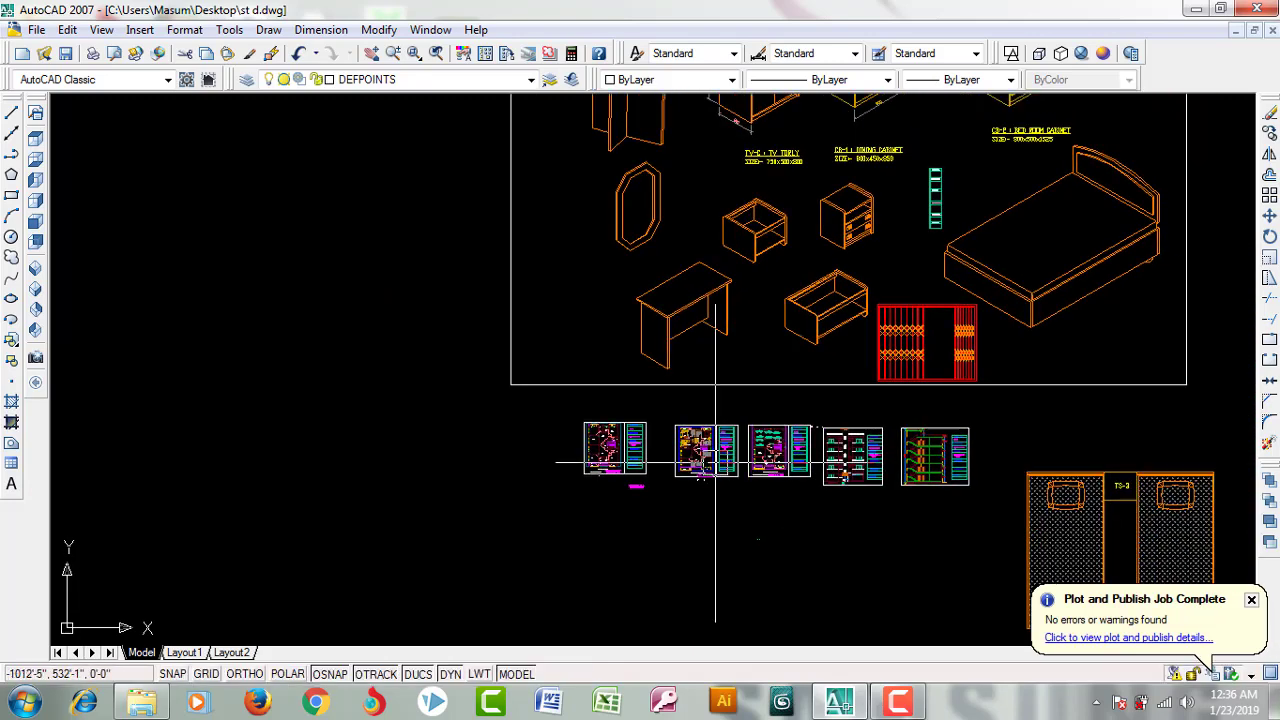
pyautogui.scroll(5, 715, 463)
pyautogui.scroll(-2, 635, 437)
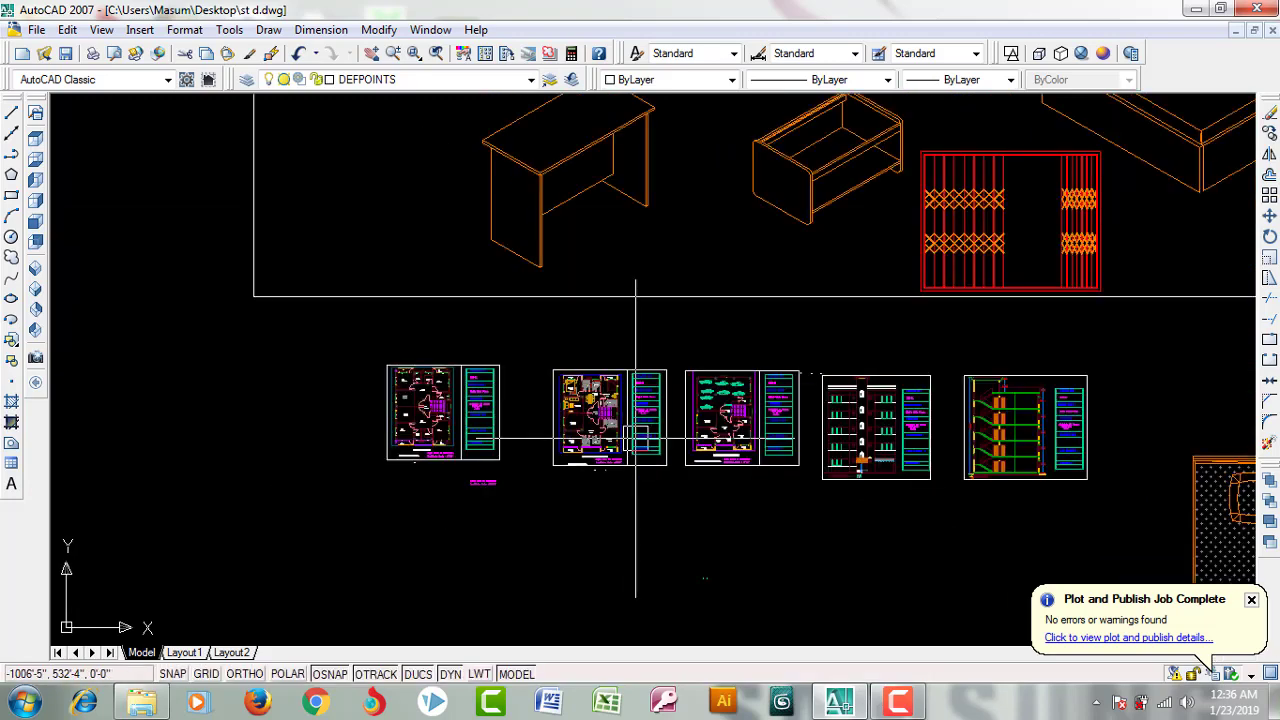
pyautogui.scroll(1, 635, 437)
pyautogui.scroll(2, 686, 429)
pyautogui.scroll(2, 657, 478)
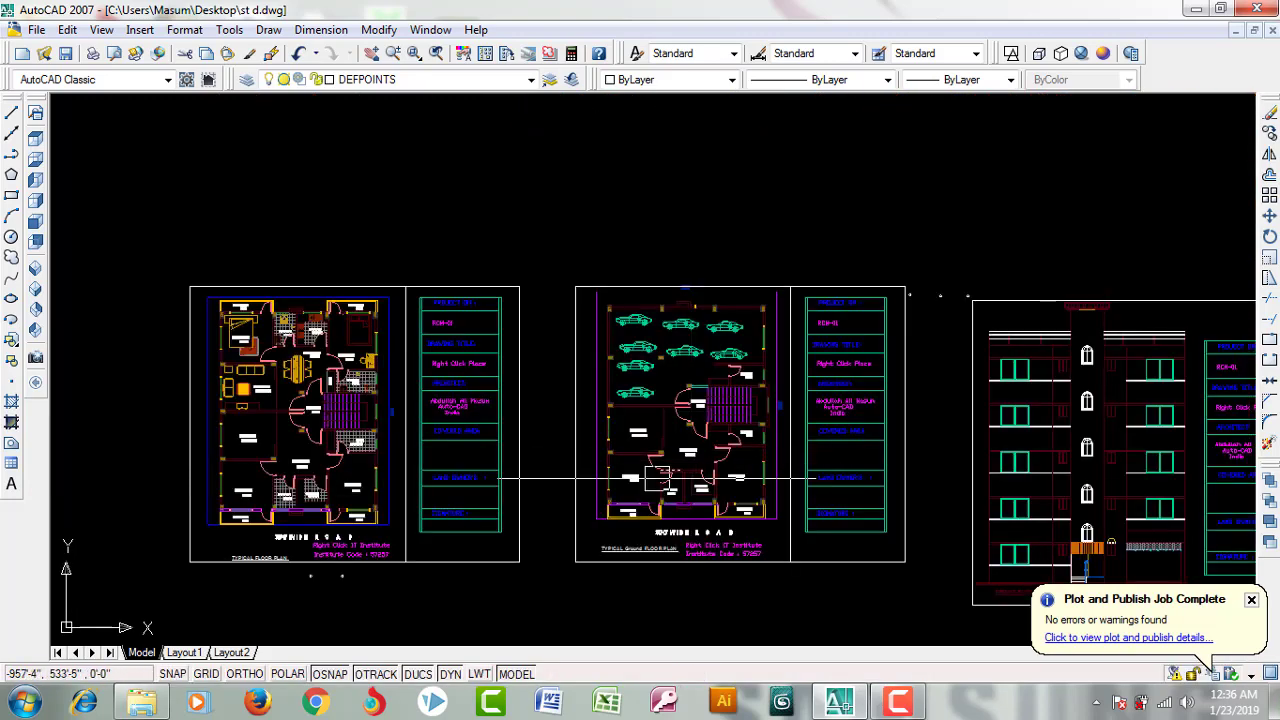
pyautogui.moveTo(657, 478); pyautogui.dragTo(701, 455, button='middle')
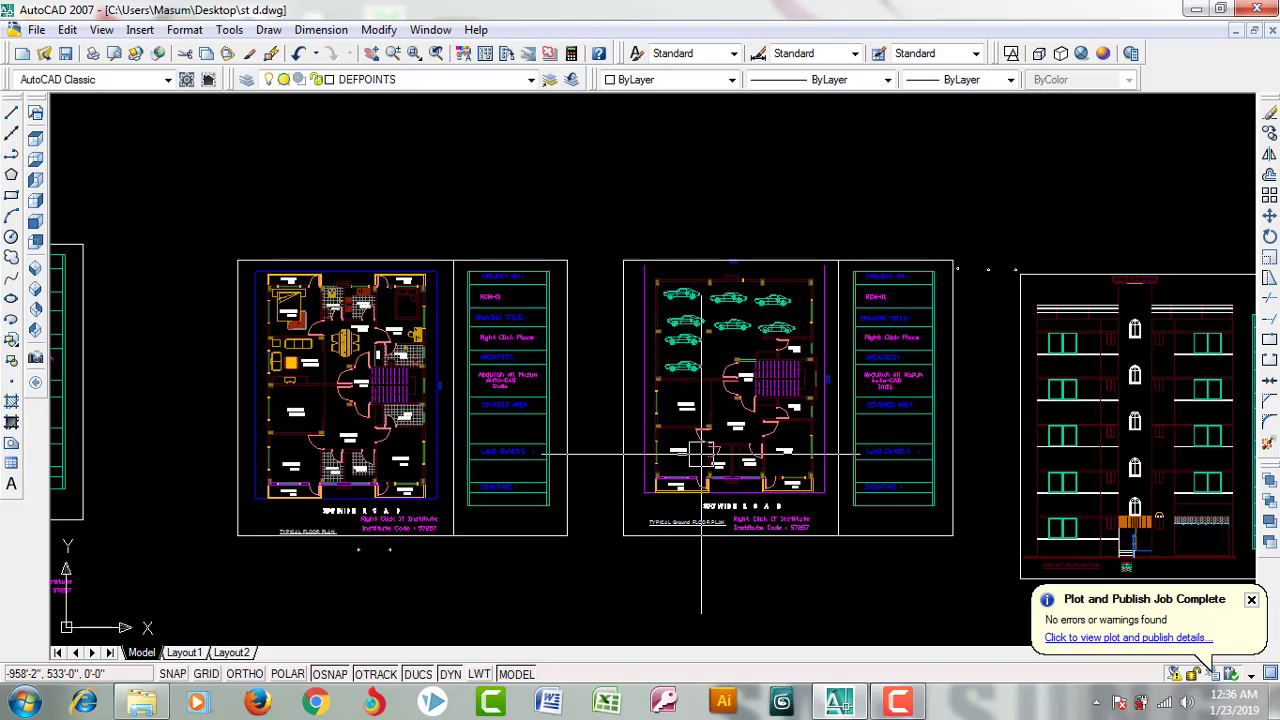
pyautogui.scroll(-5, 701, 457)
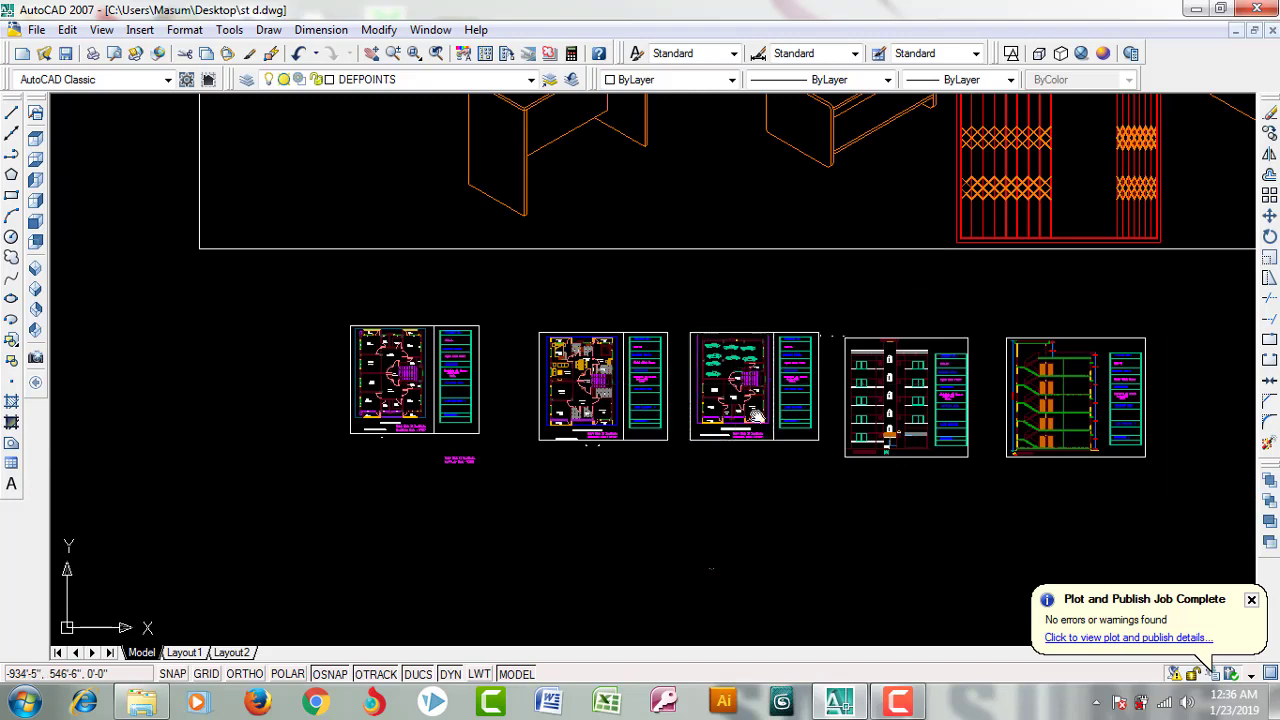
pyautogui.scroll(1, 735, 475)
pyautogui.press('Escape')
pyautogui.scroll(1, 737, 475)
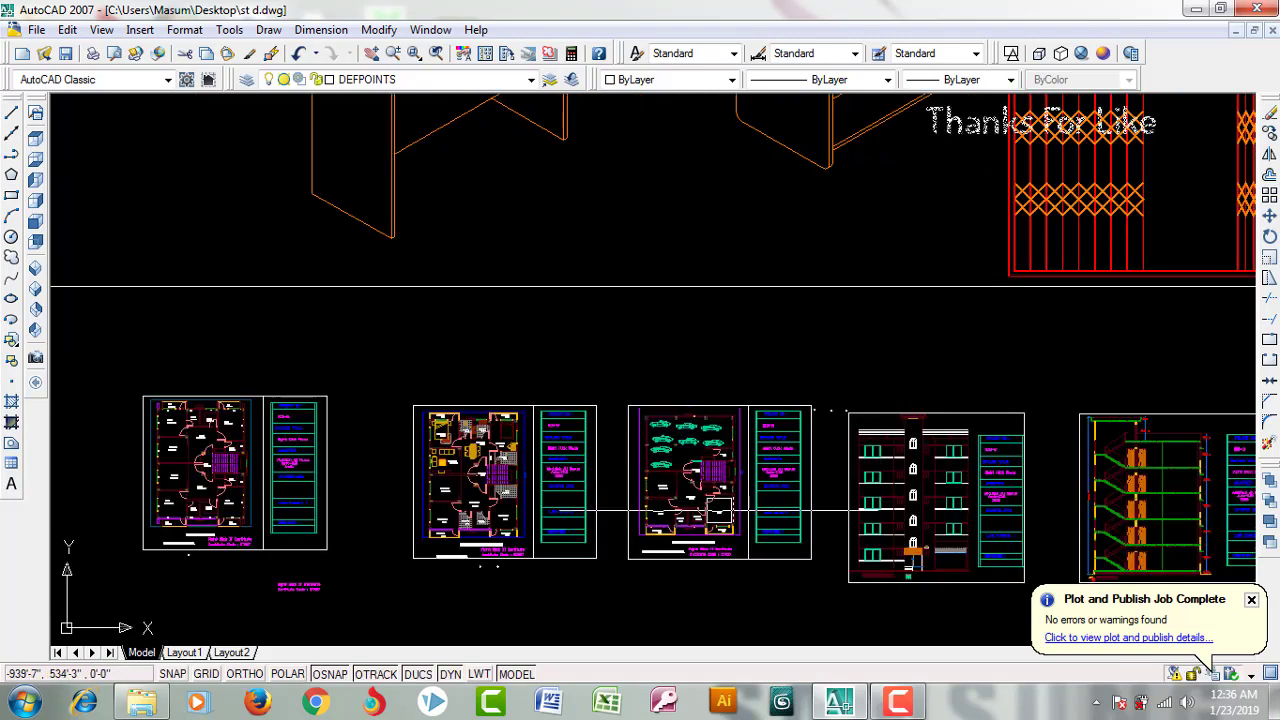
pyautogui.scroll(1, 745, 467)
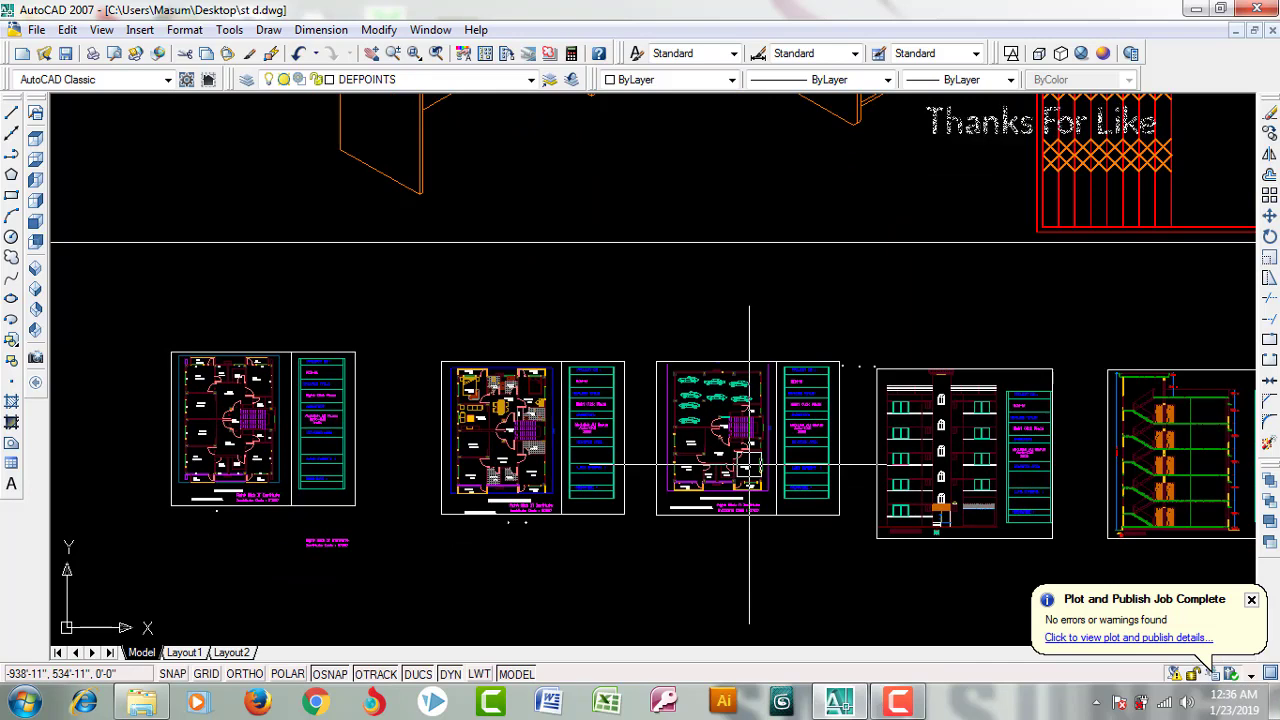
pyautogui.scroll(-2, 752, 390)
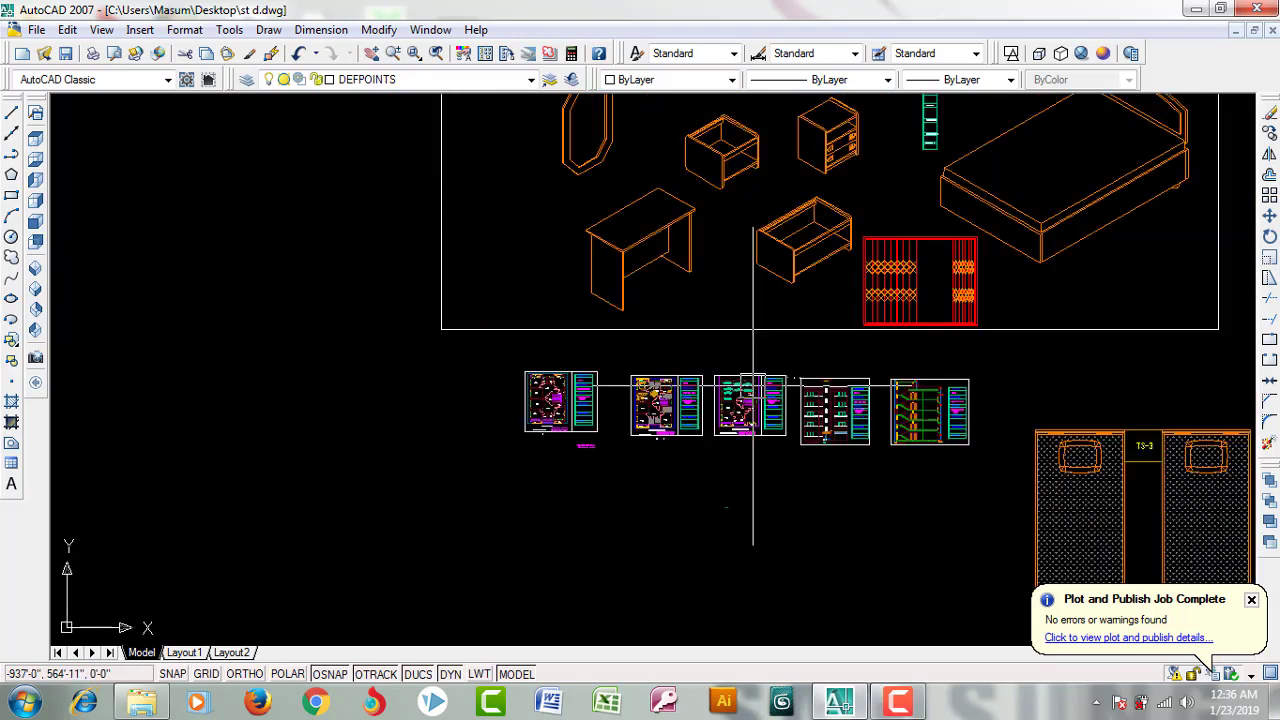
pyautogui.moveTo(772, 372); pyautogui.dragTo(745, 478, button='middle')
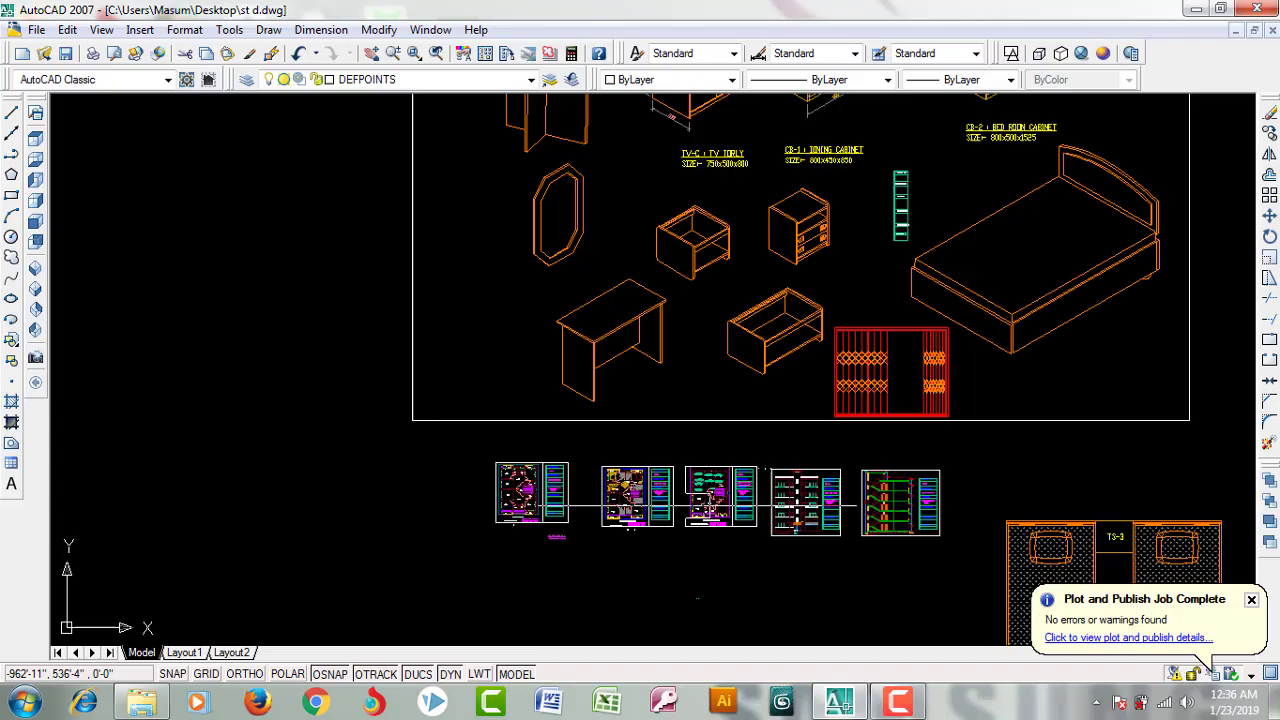
# Bring the row of small floor-plan sheets into view and open the File menu.
pyautogui.scroll(-5, 655, 522)
pyautogui.scroll(1, 729, 463)
pyautogui.scroll(2, 737, 465)
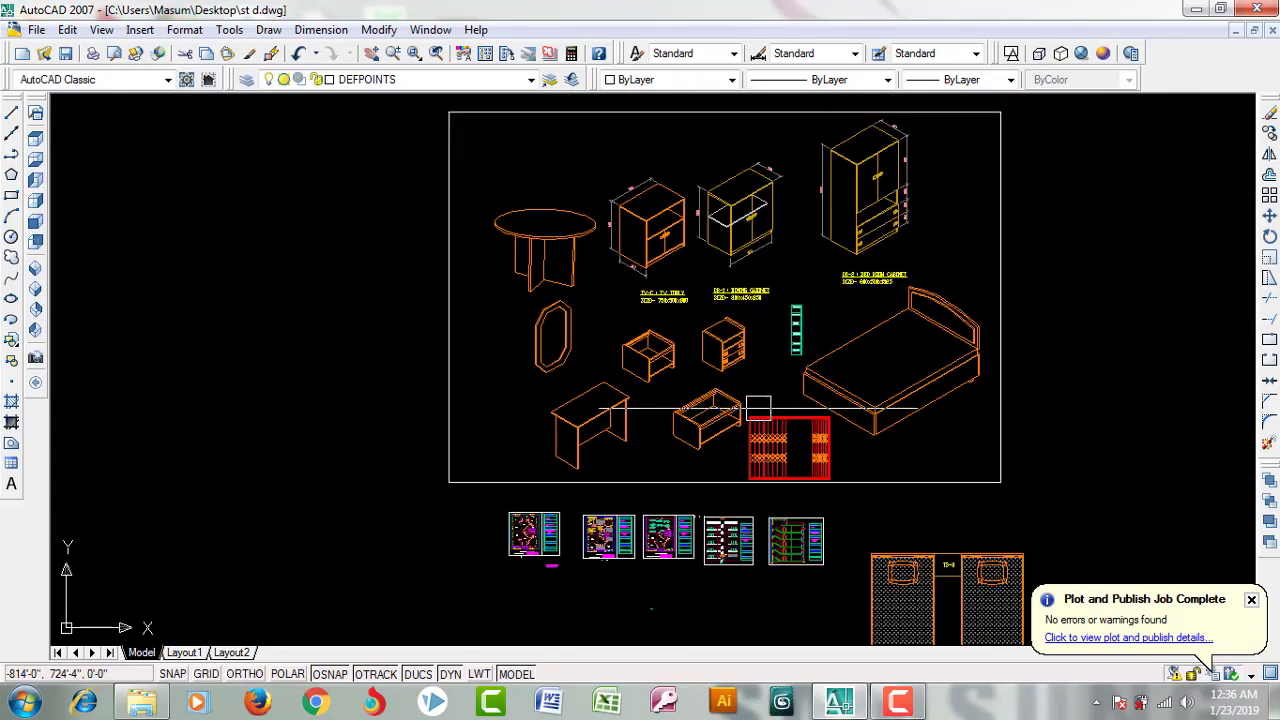
pyautogui.scroll(2, 759, 399)
pyautogui.moveTo(759, 399); pyautogui.dragTo(759, 349, button='middle')
pyautogui.moveTo(700, 545); pyautogui.dragTo(770, 440, button='middle')
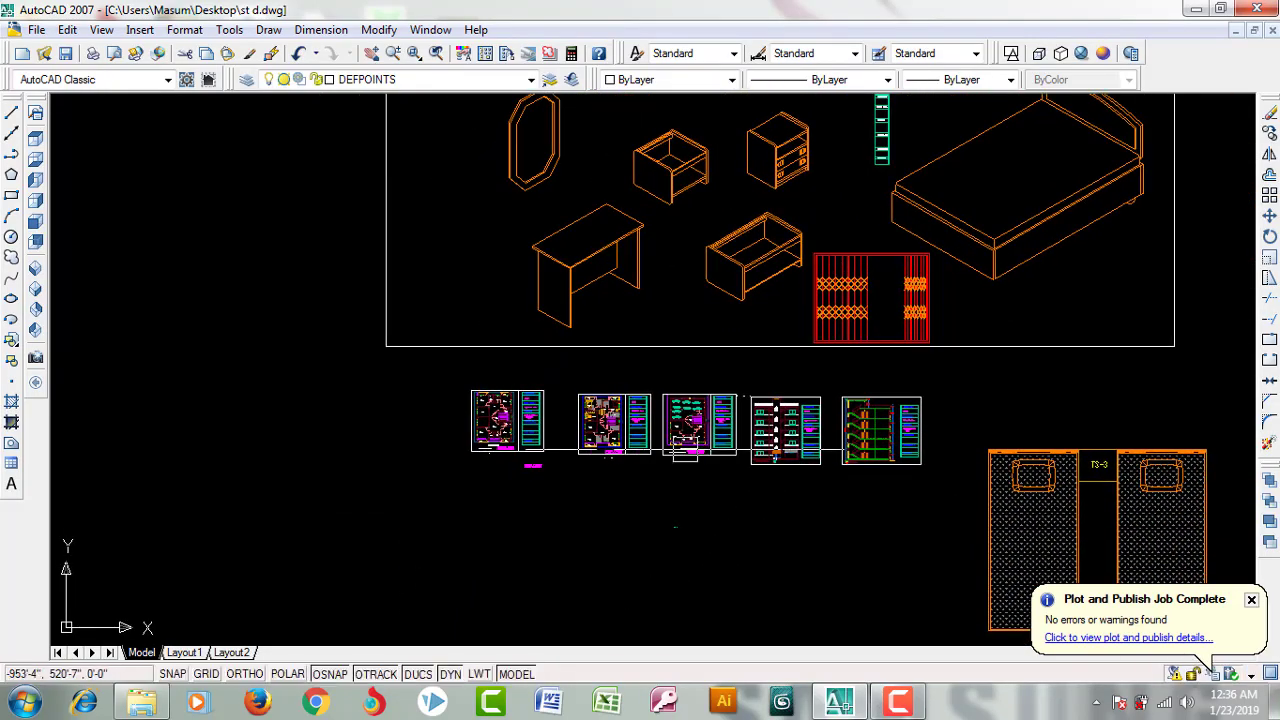
pyautogui.scroll(3, 614, 444)
pyautogui.scroll(3, 386, 414)
pyautogui.scroll(2, 370, 410)
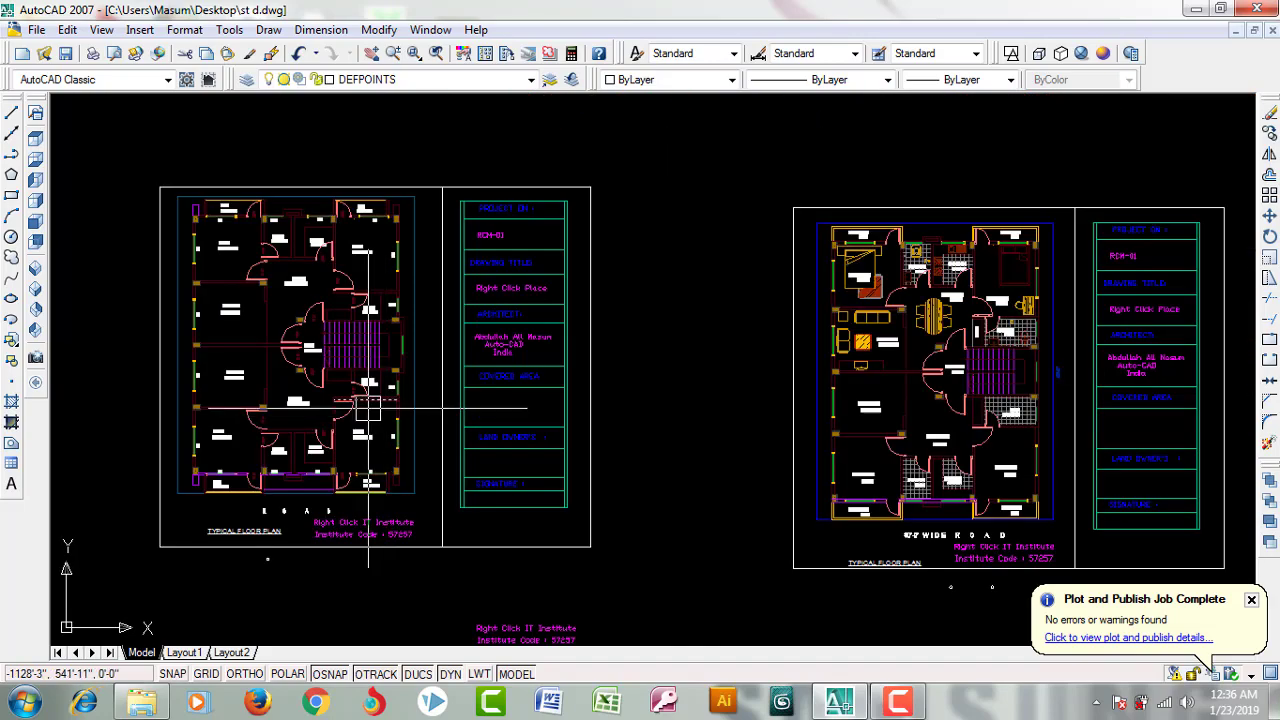
pyautogui.scroll(-5, 368, 408)
pyautogui.moveTo(812, 387); pyautogui.dragTo(735, 490, button='middle')
pyautogui.scroll(-4, 735, 490)
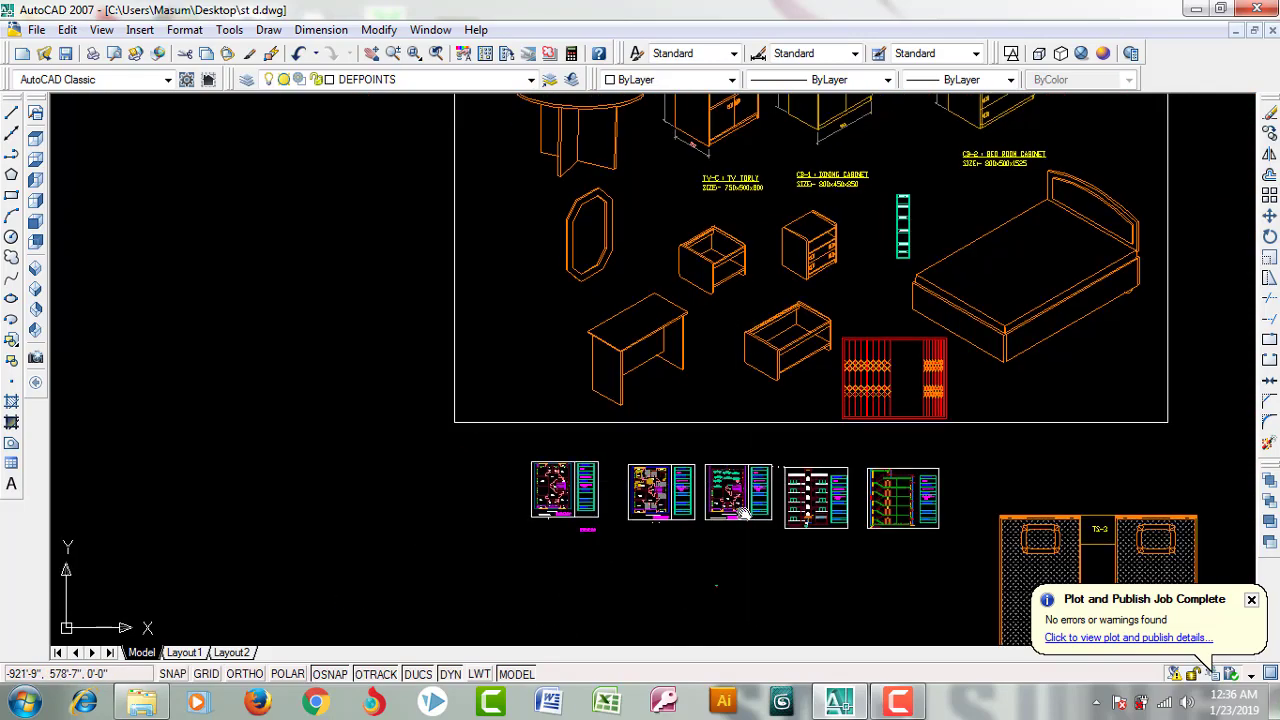
pyautogui.scroll(1, 738, 515)
pyautogui.scroll(1, 735, 520)
pyautogui.scroll(1, 733, 522)
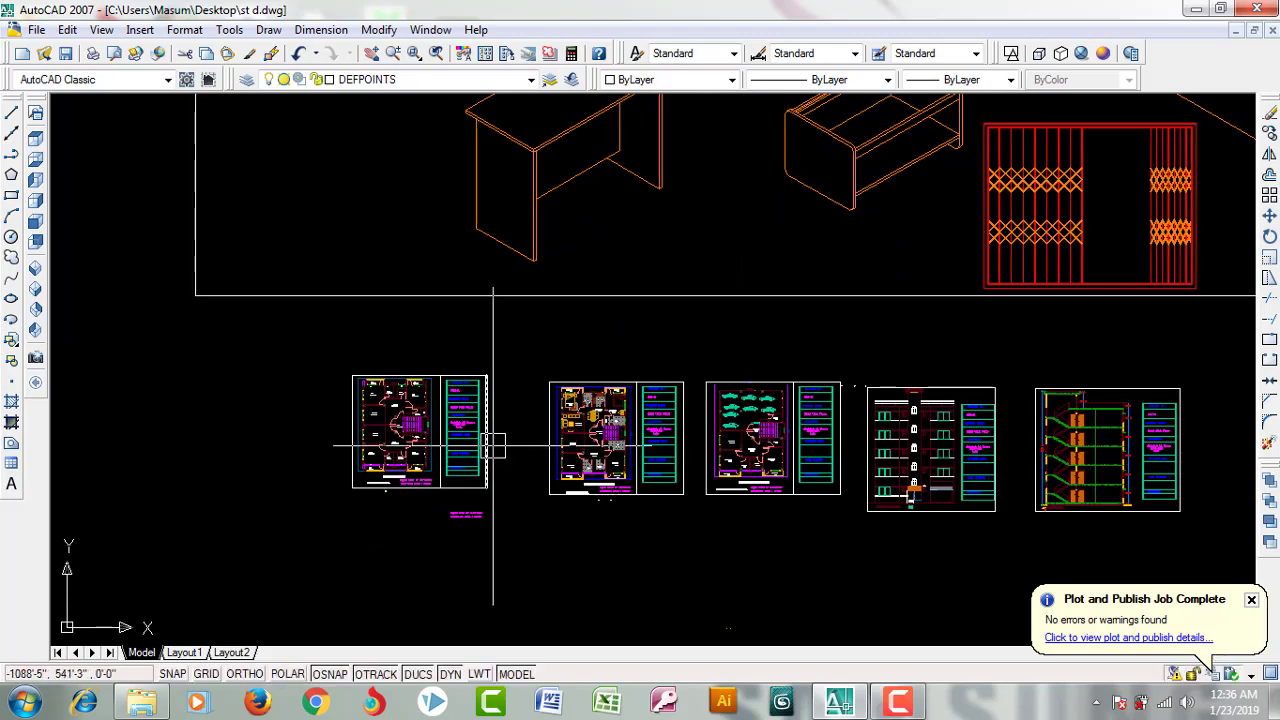
pyautogui.scroll(1, 937, 329)
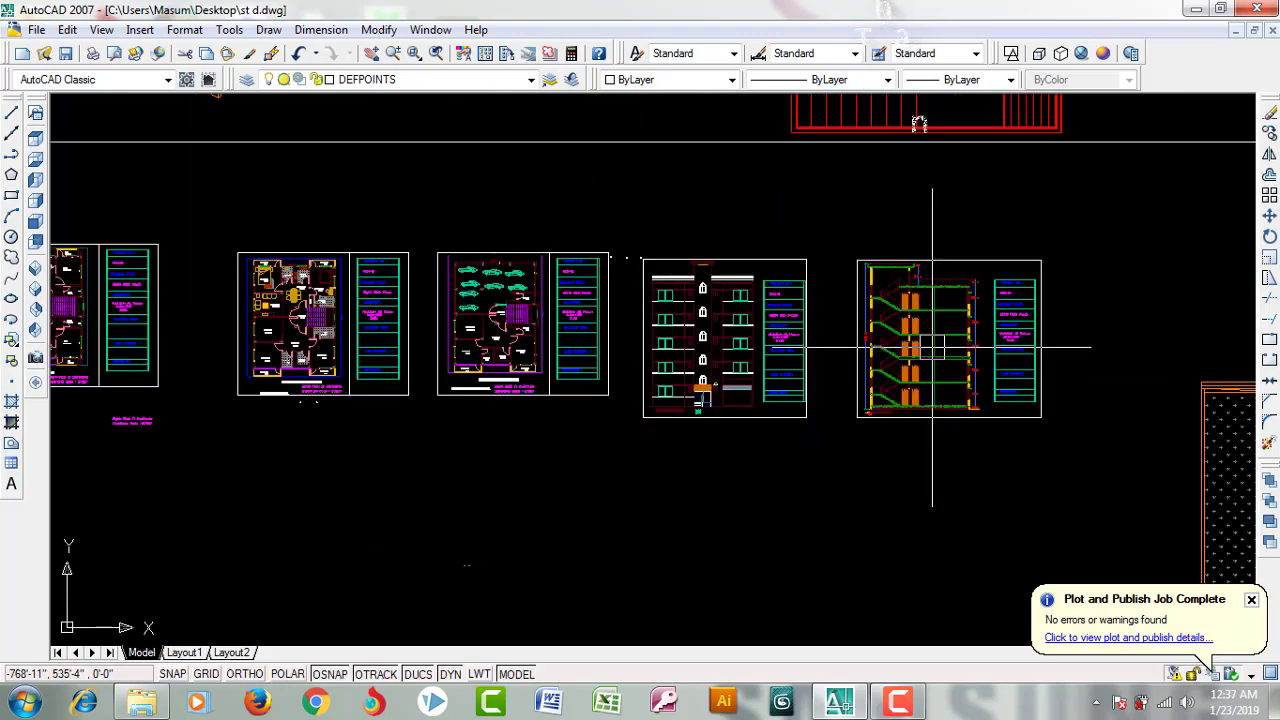
pyautogui.scroll(-2, 932, 347)
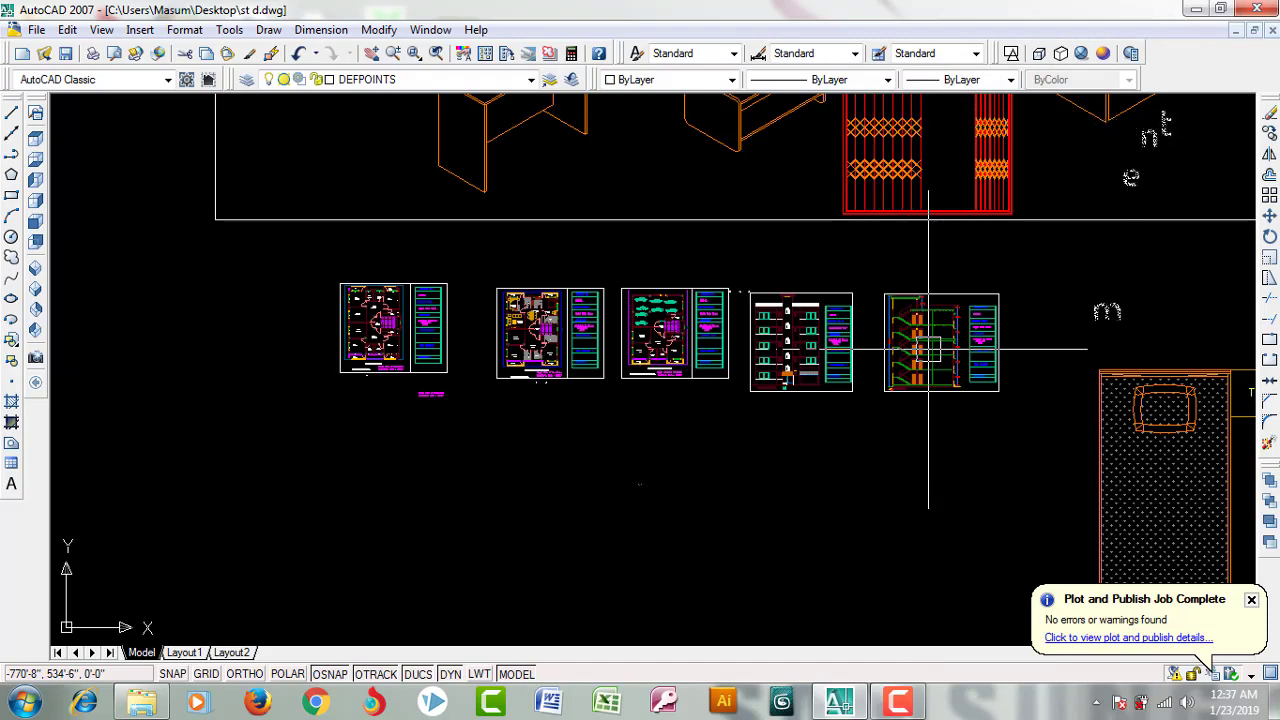
pyautogui.scroll(1, 790, 355)
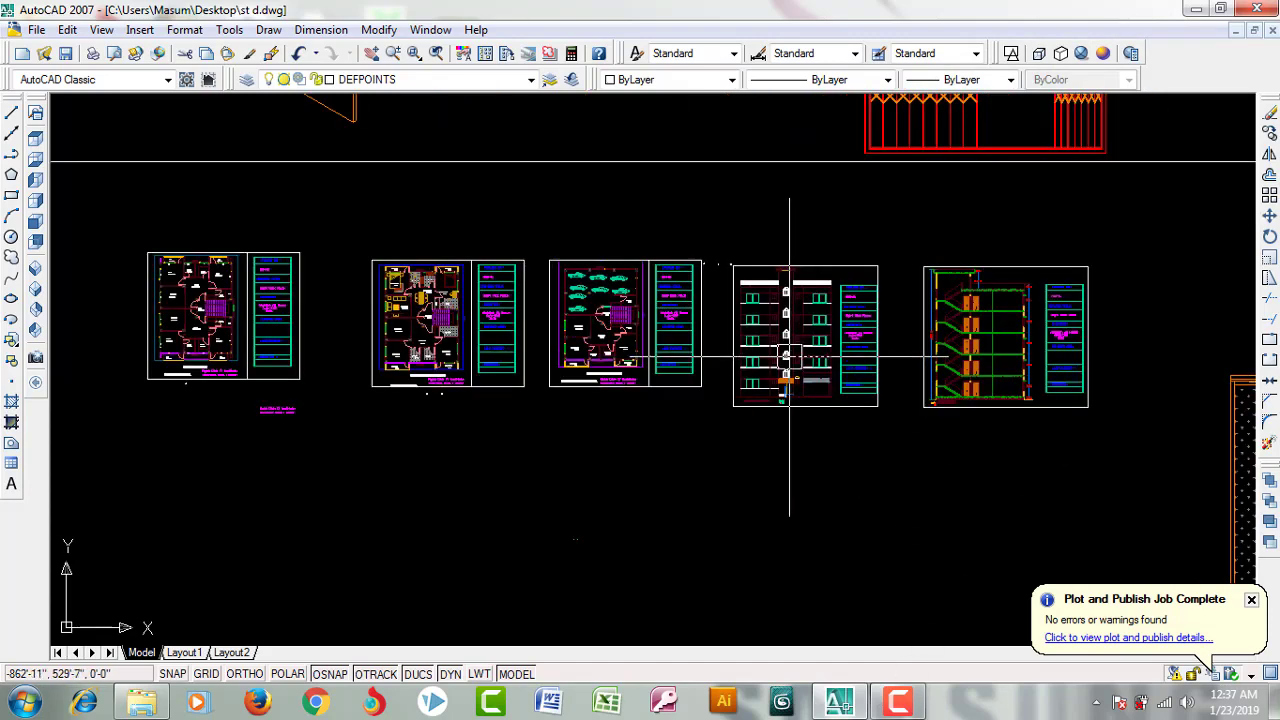
pyautogui.scroll(-4, 785, 356)
pyautogui.moveTo(780, 357); pyautogui.dragTo(784, 475, button='middle')
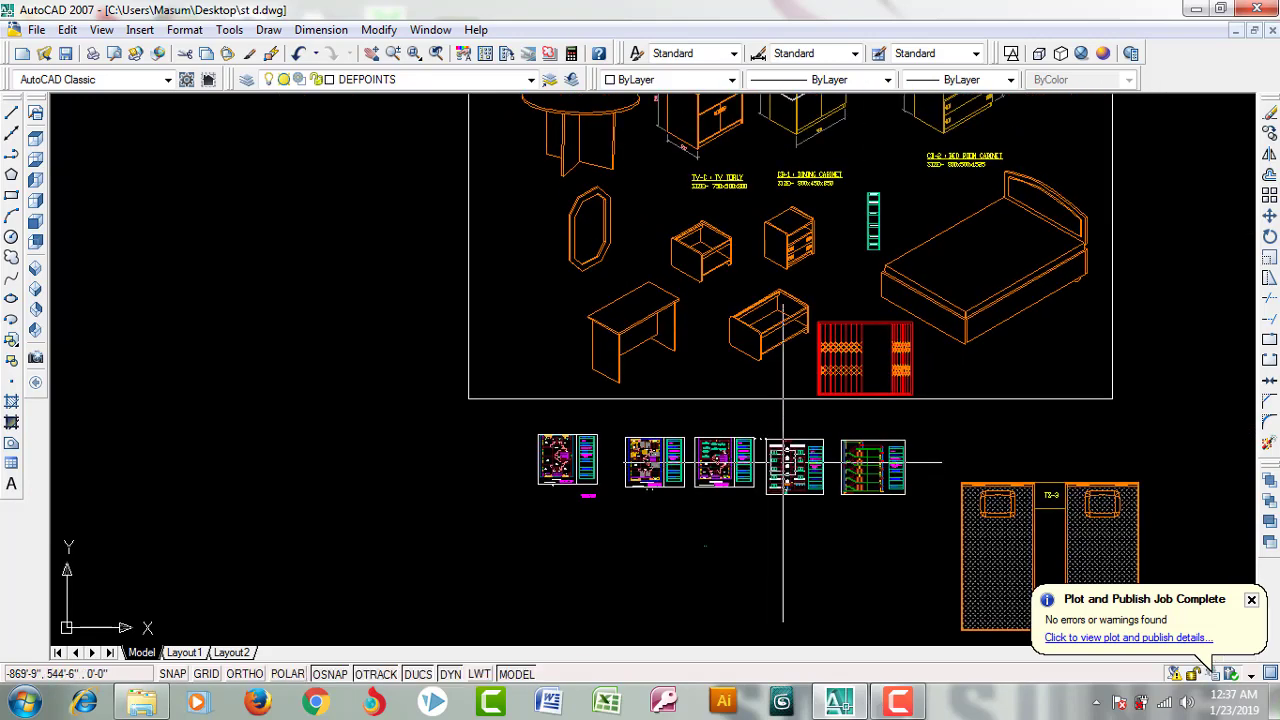
pyautogui.scroll(2, 786, 454)
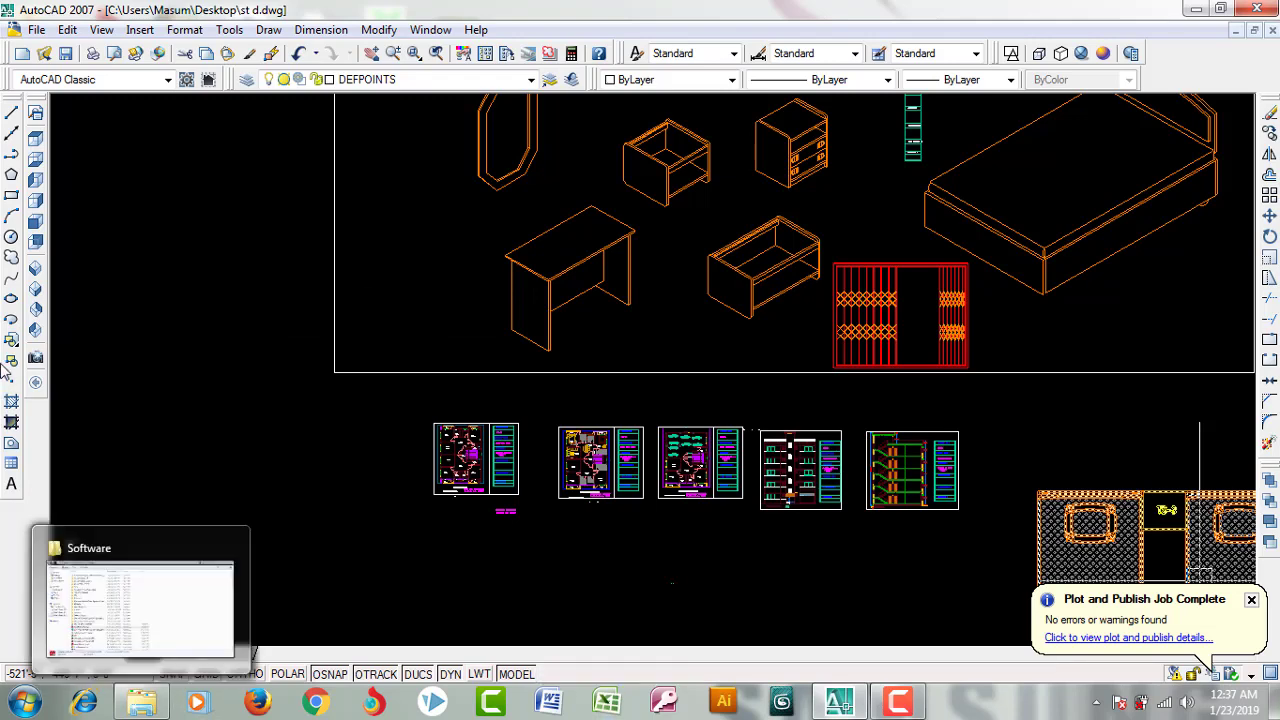
pyautogui.click(36, 30)
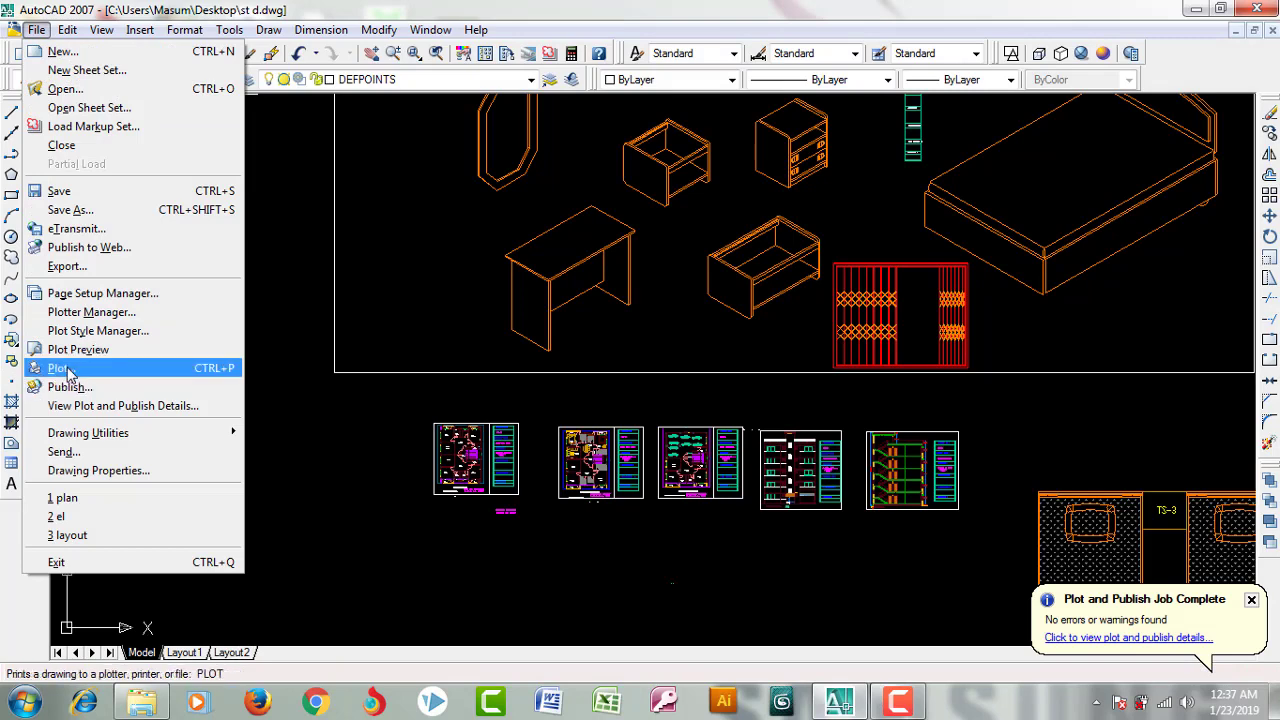
# Start a plot with Window chosen as the area to plot.
pyautogui.click(68, 373)
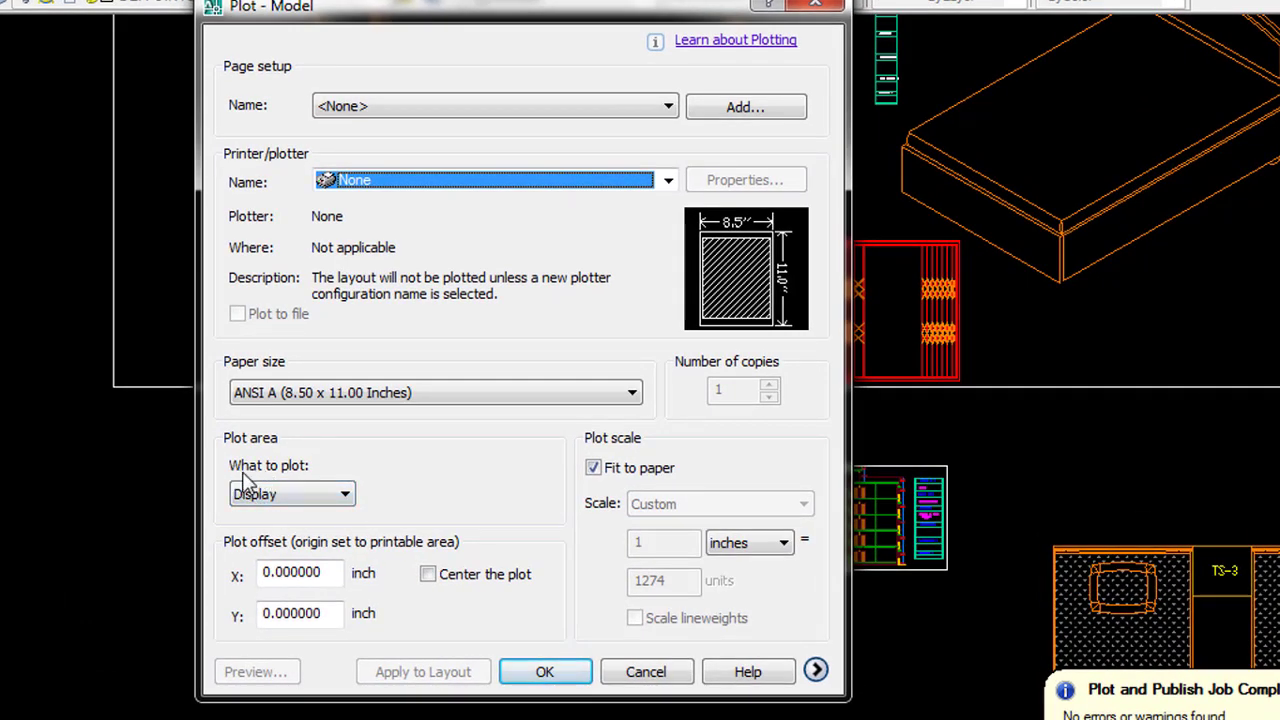
pyautogui.click(346, 496)
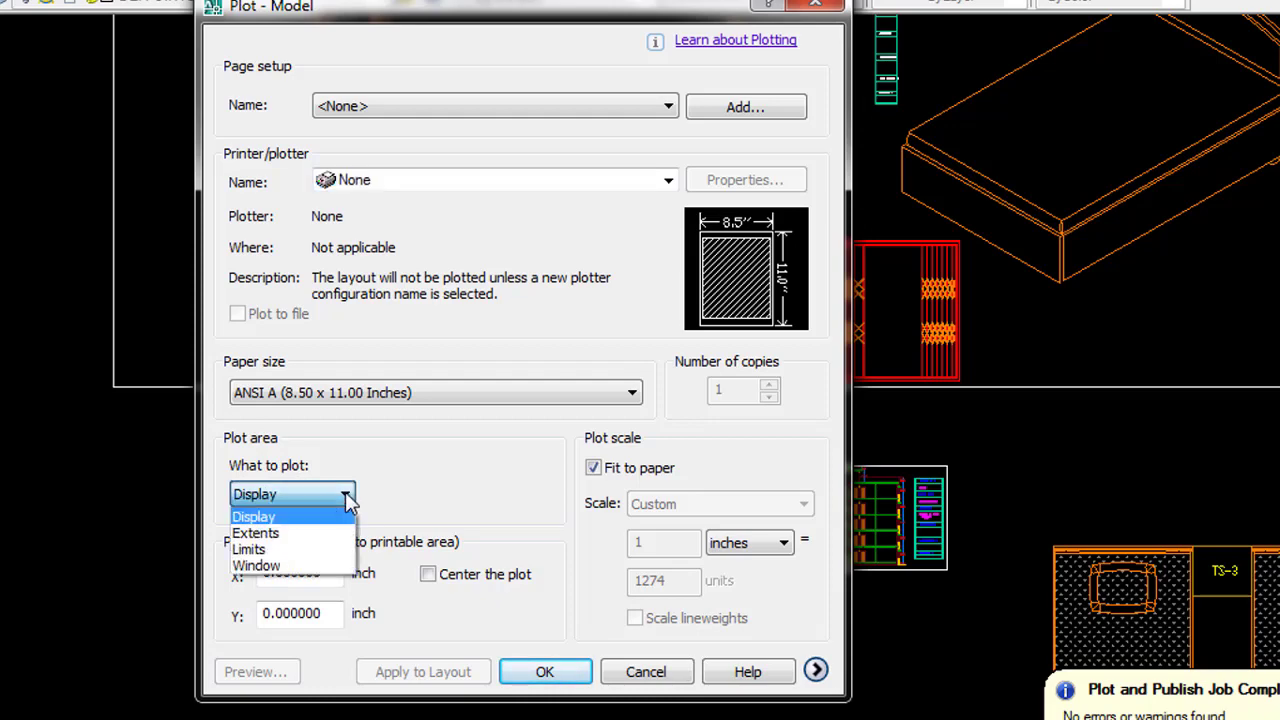
pyautogui.click(322, 567)
pyautogui.scroll(-3, 430, 545)
pyautogui.scroll(-4, 451, 534)
pyautogui.scroll(3, 465, 545)
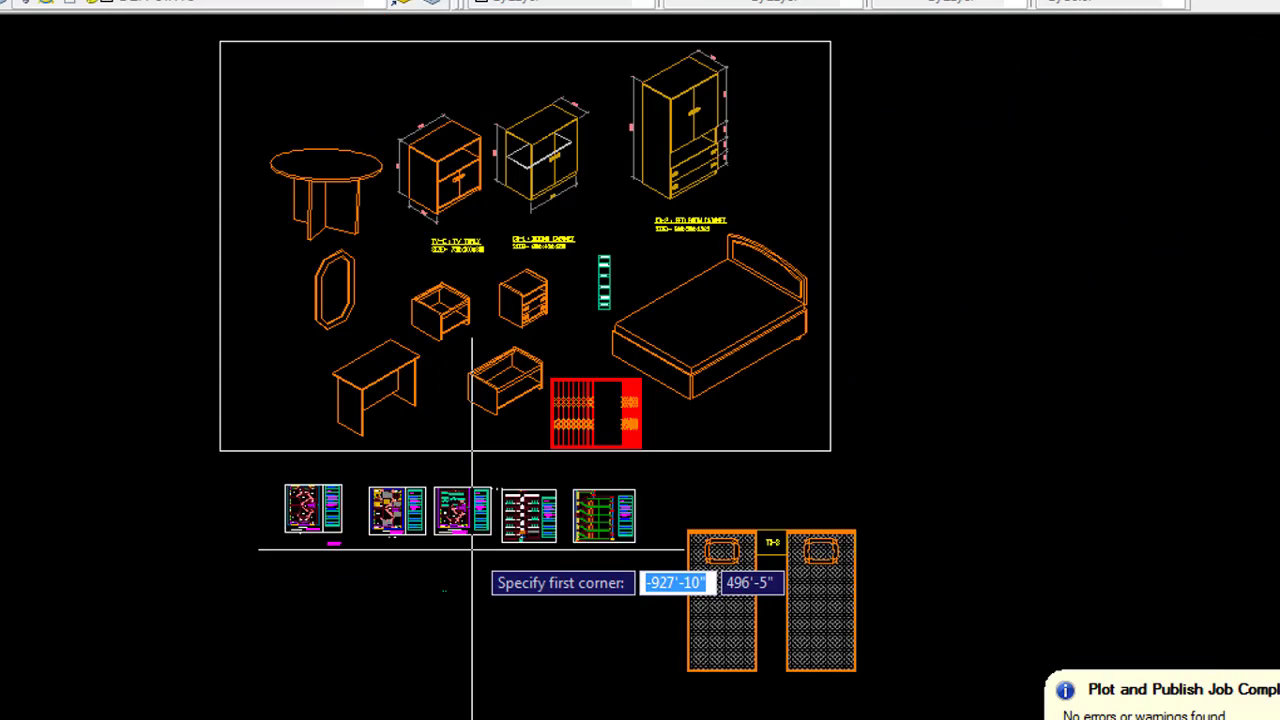
# Pick a plot window from the first floor plan sheet's top-left to bottom-right corner.
pyautogui.scroll(2, 286, 508)
pyautogui.scroll(2, 298, 508)
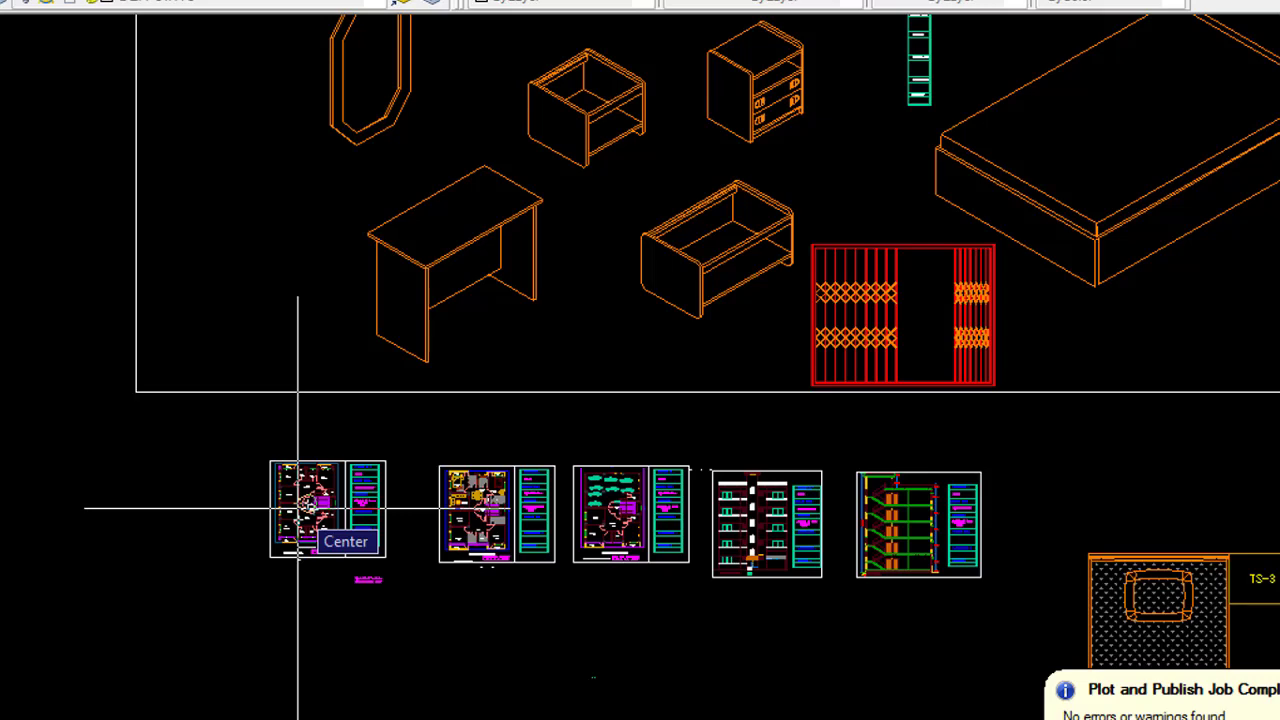
pyautogui.scroll(5, 329, 571)
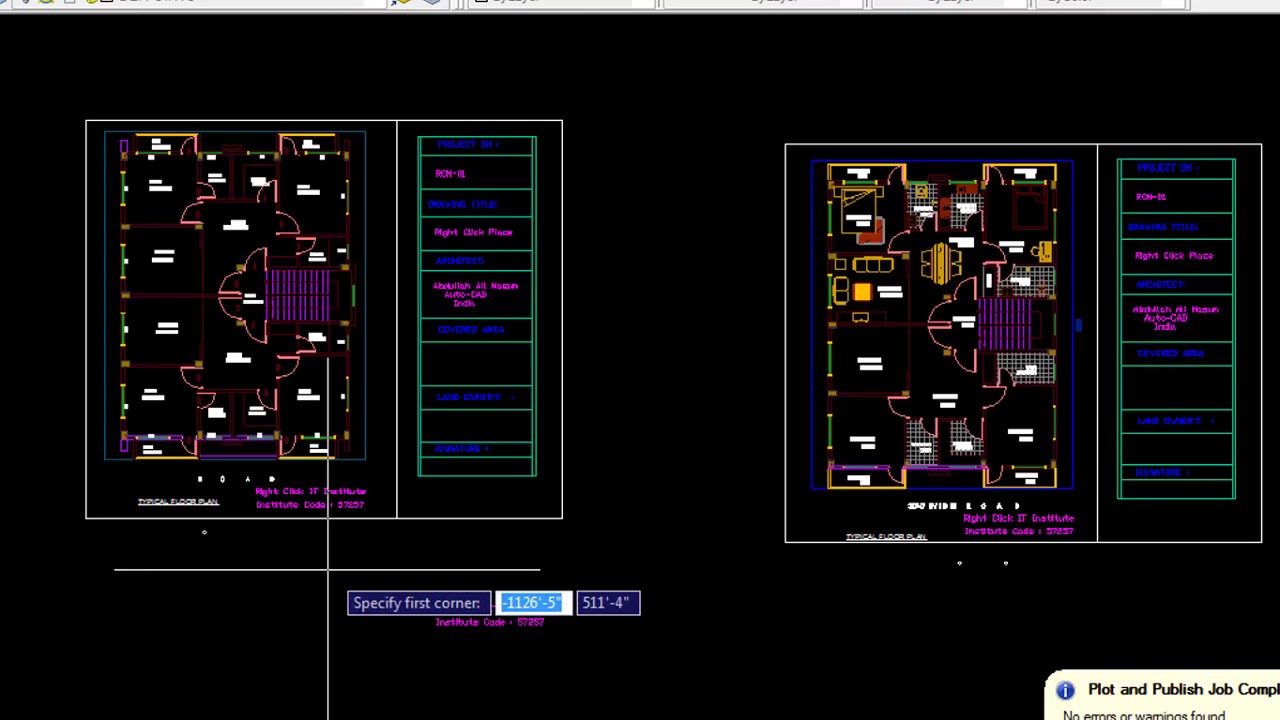
pyautogui.scroll(3, 120, 172)
pyautogui.scroll(-2, 100, 177)
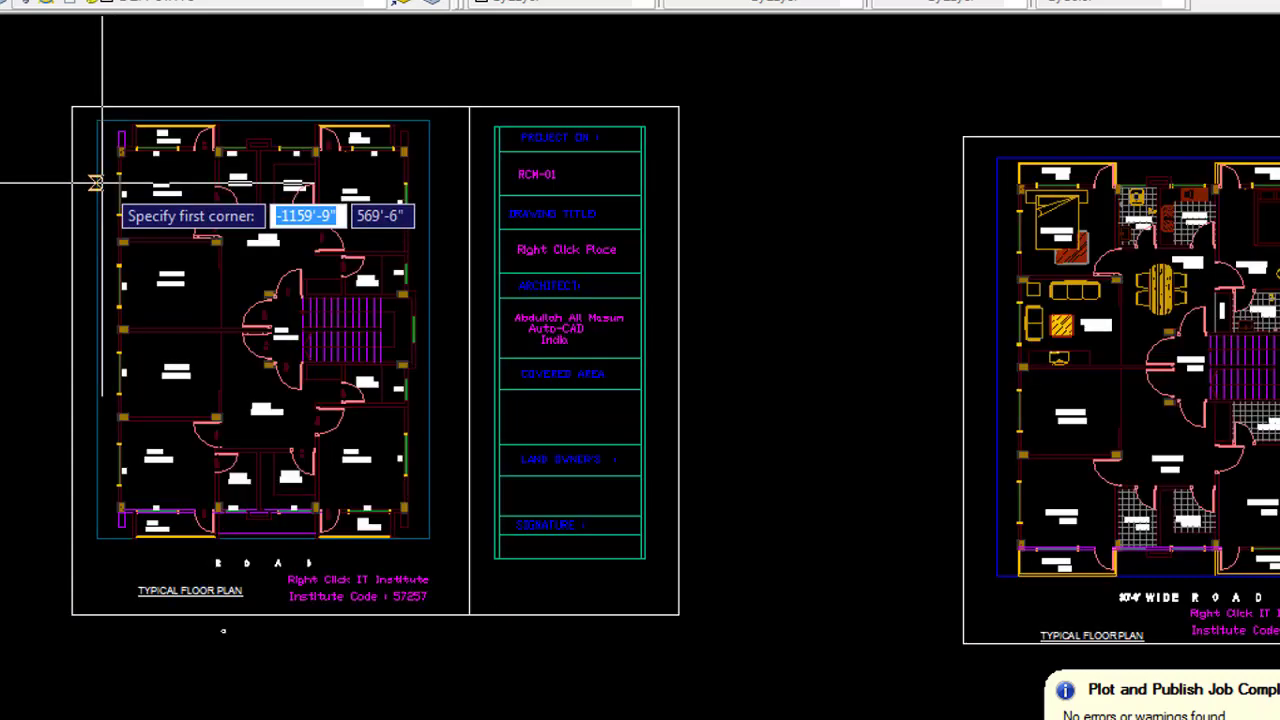
pyautogui.click(72, 106)
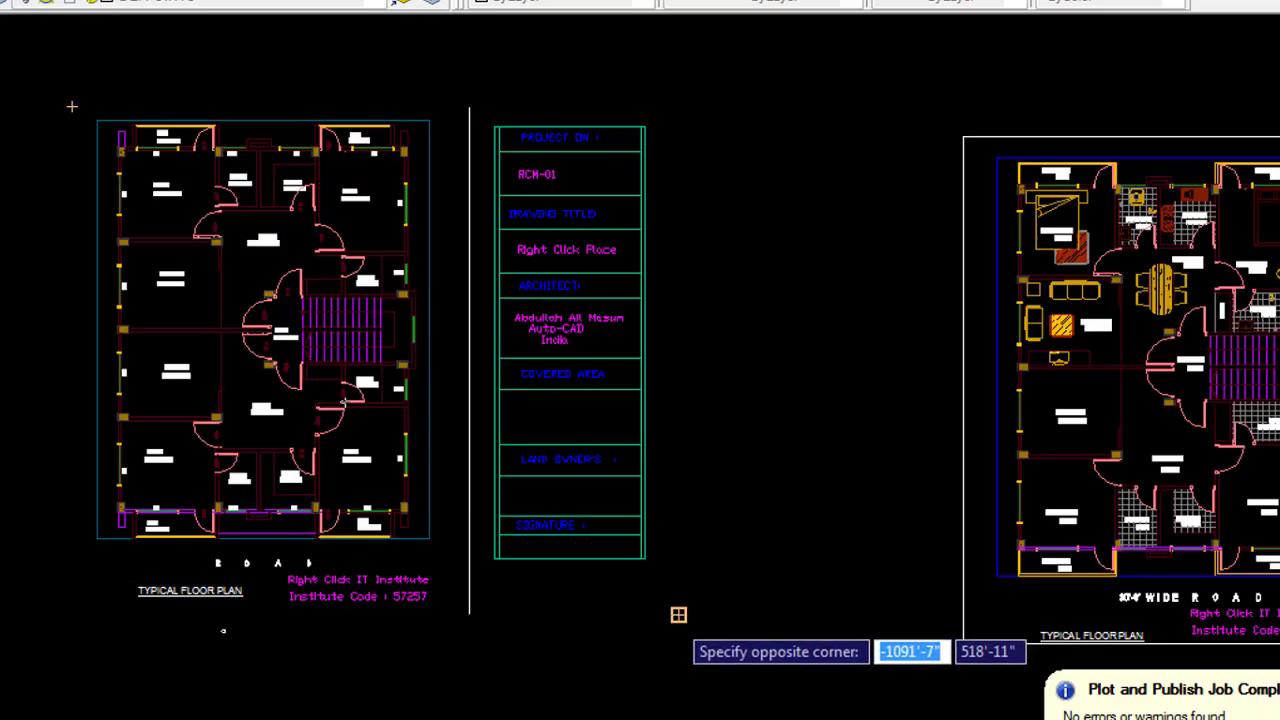
pyautogui.click(678, 614)
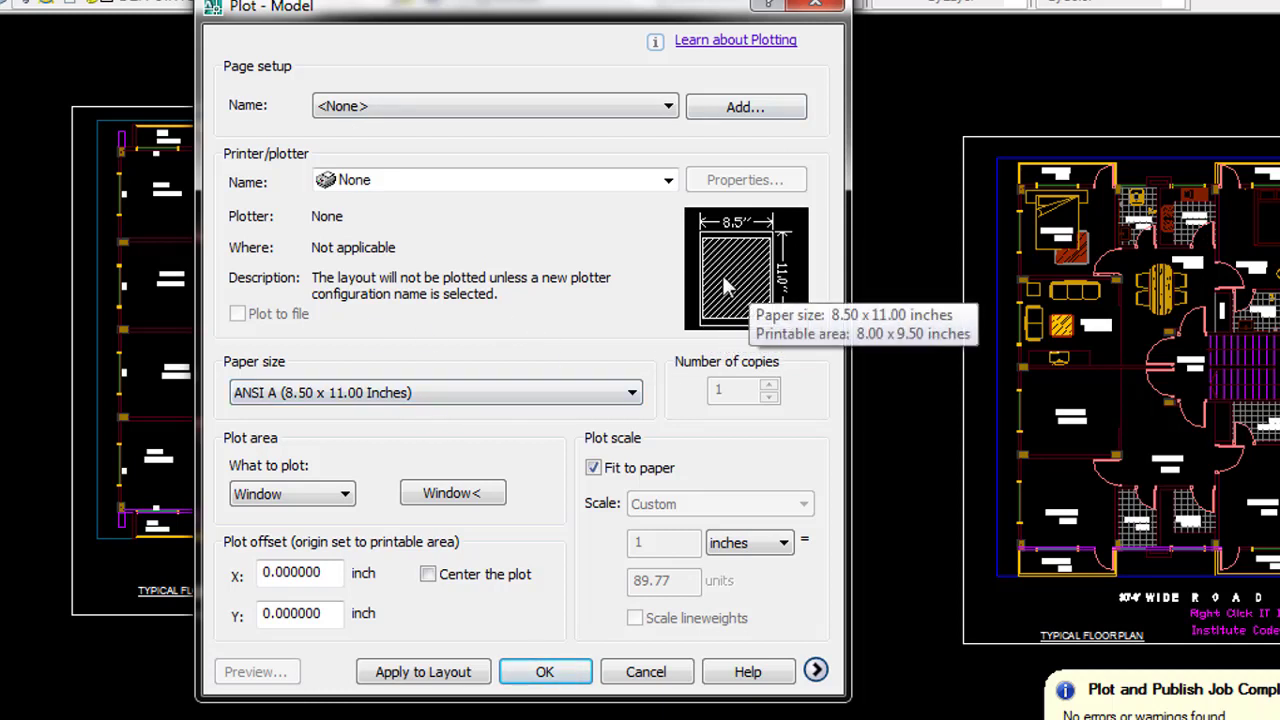
# Centre the plot on the paper and select the DWG To PDF.pc3 plotter.
pyautogui.click(444, 583)
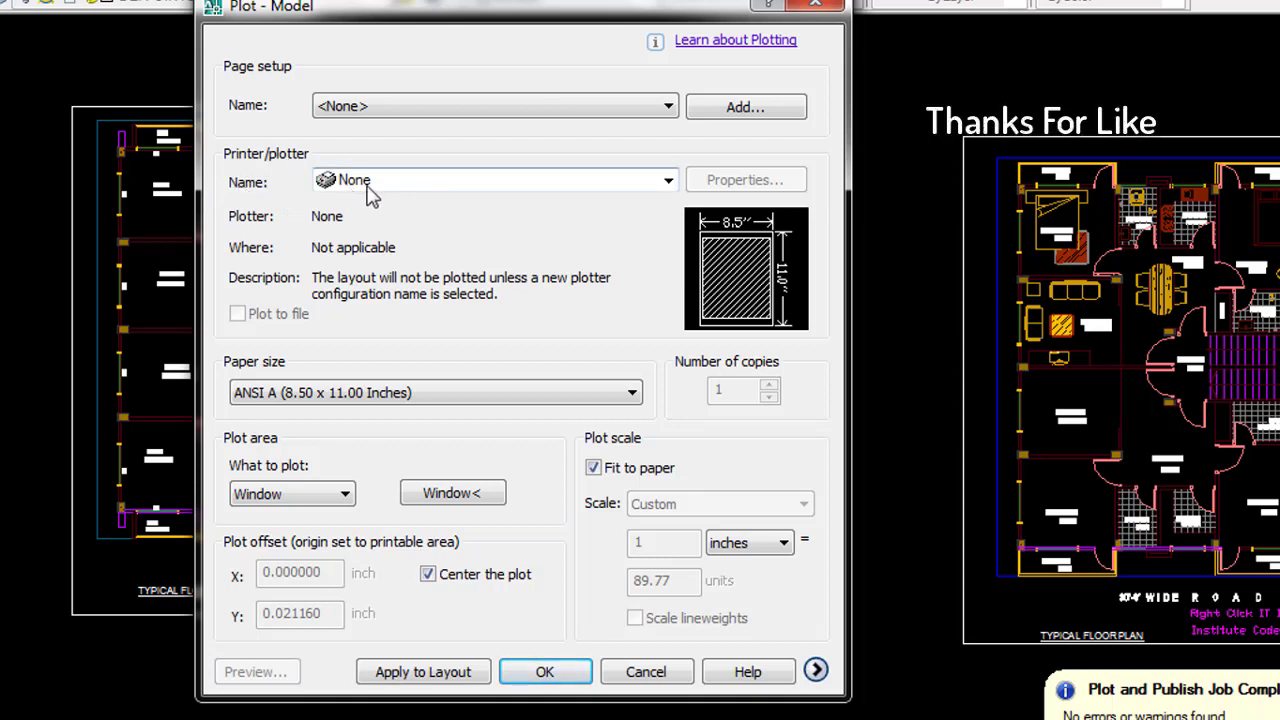
pyautogui.click(543, 188)
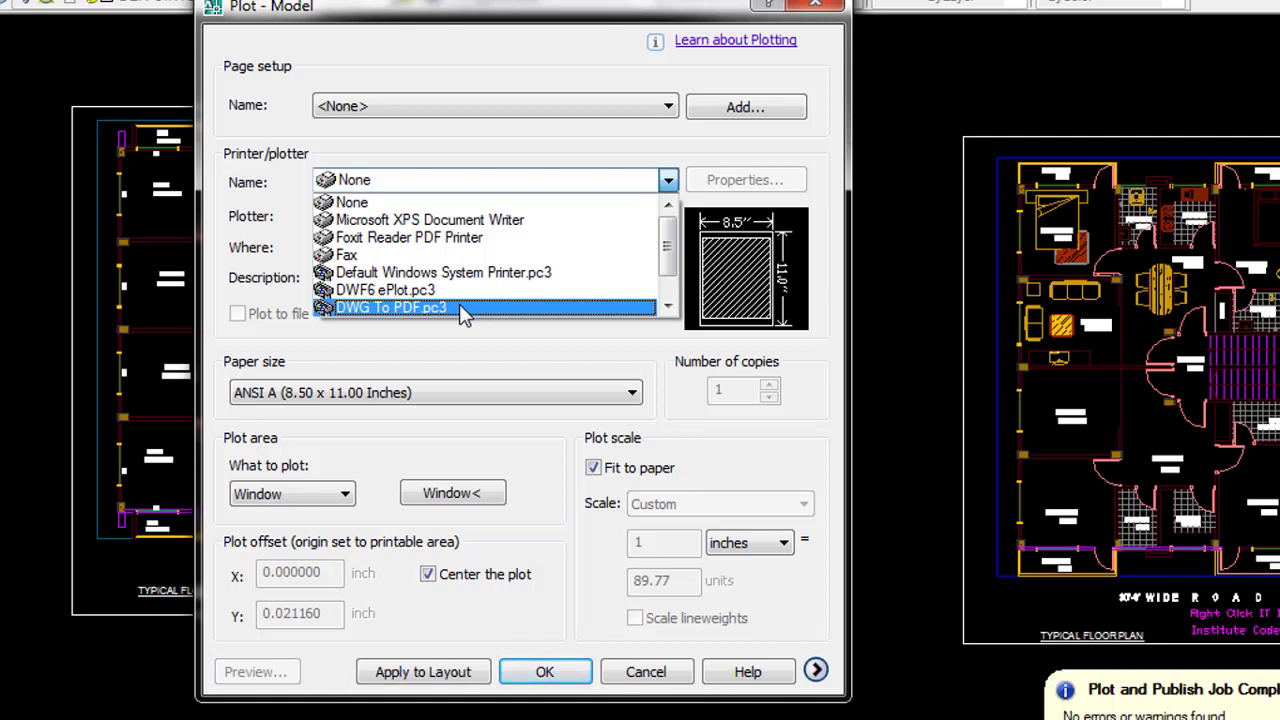
pyautogui.click(463, 308)
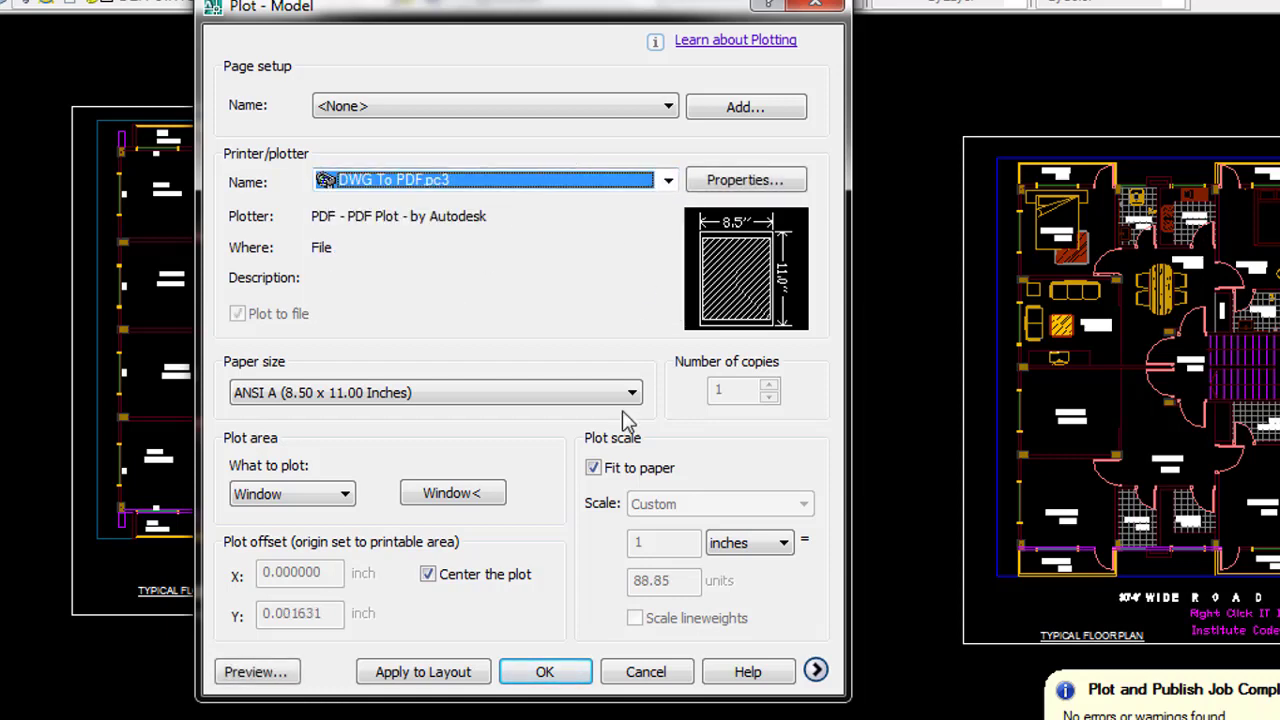
# Plot the sheet to st d-Model.pdf saved on the Desktop.
pyautogui.click(546, 674)
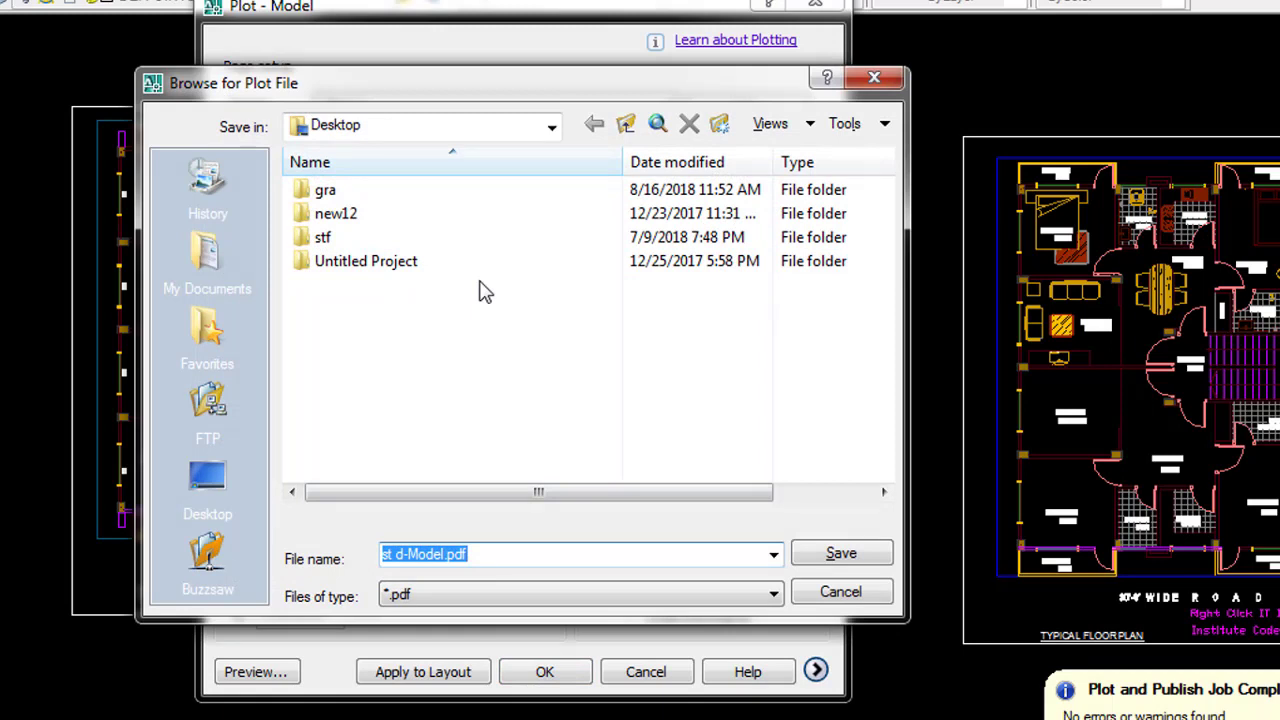
pyautogui.click(200, 500)
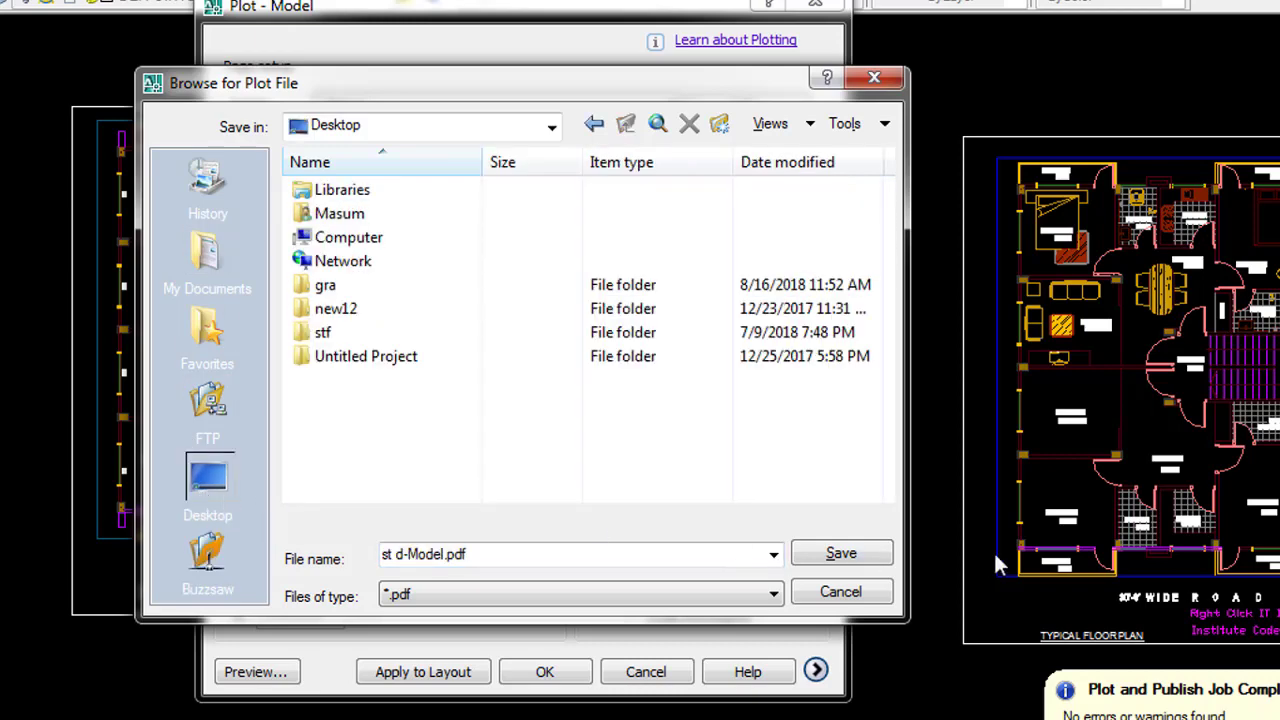
pyautogui.click(829, 558)
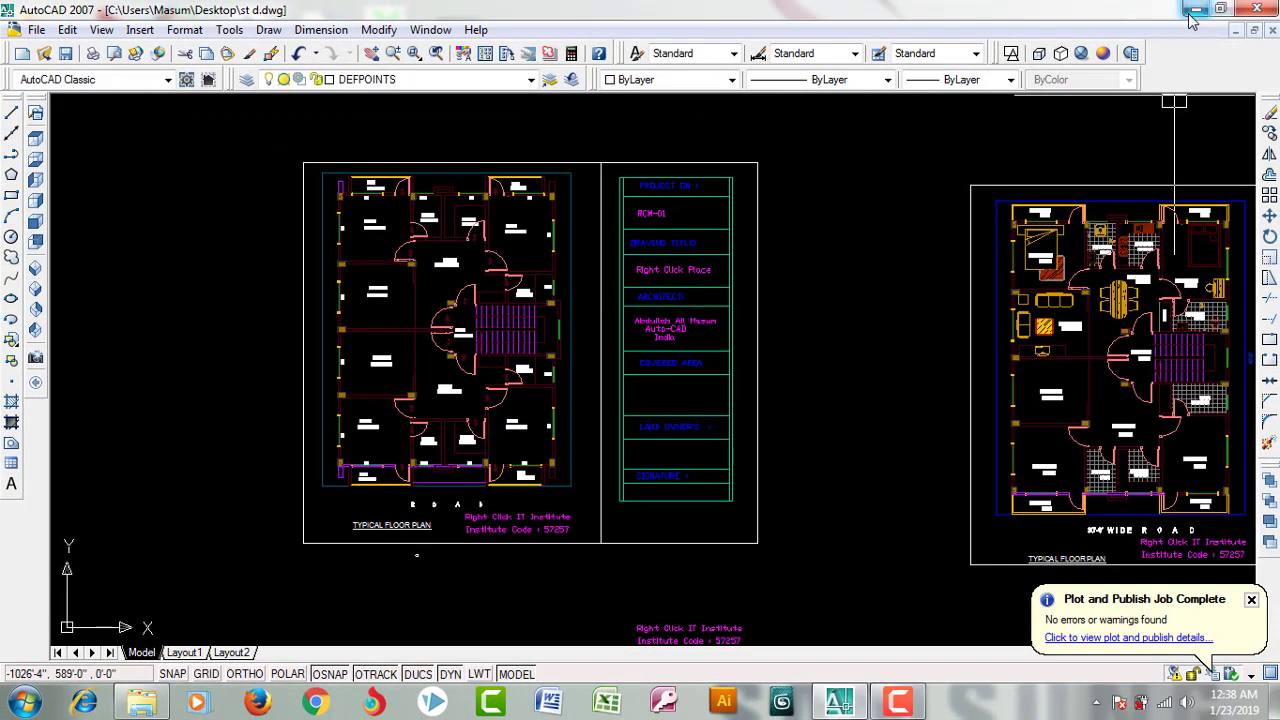
# Open st d-Model.pdf from the desktop in Chrome, scroll through it, then minimise Chrome.
pyautogui.click(1197, 10)
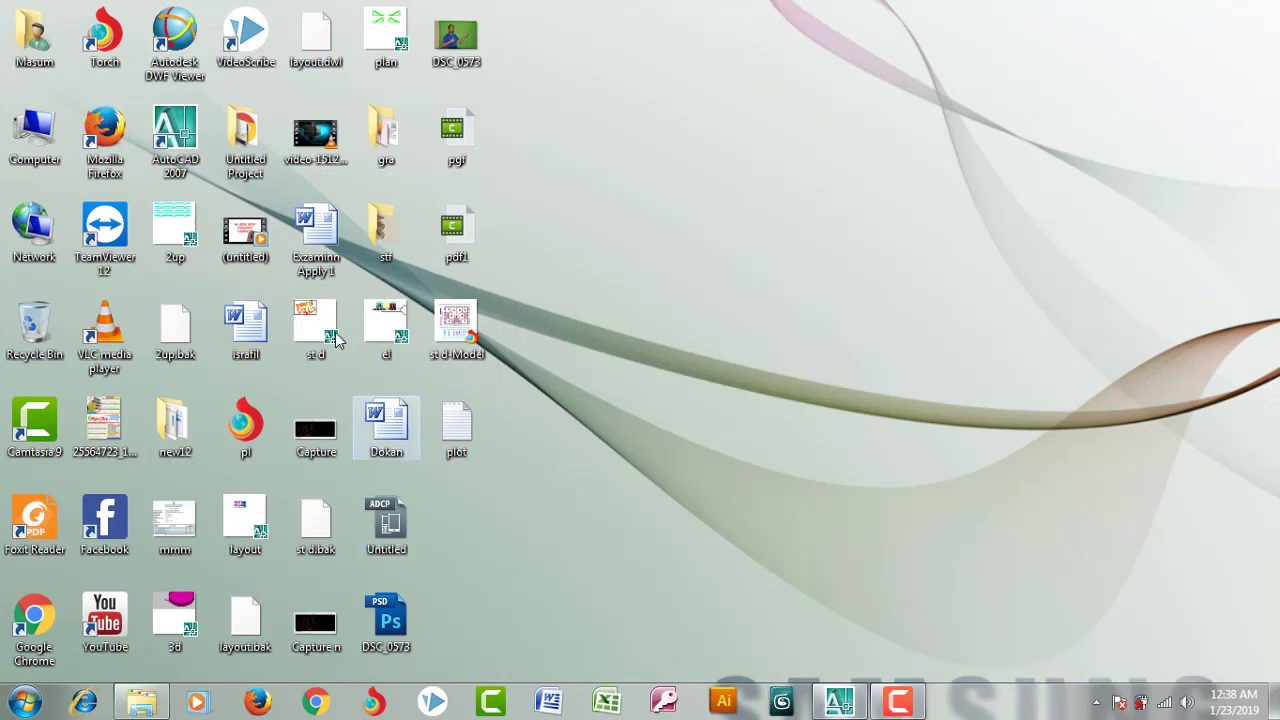
pyautogui.doubleClick(455, 325)
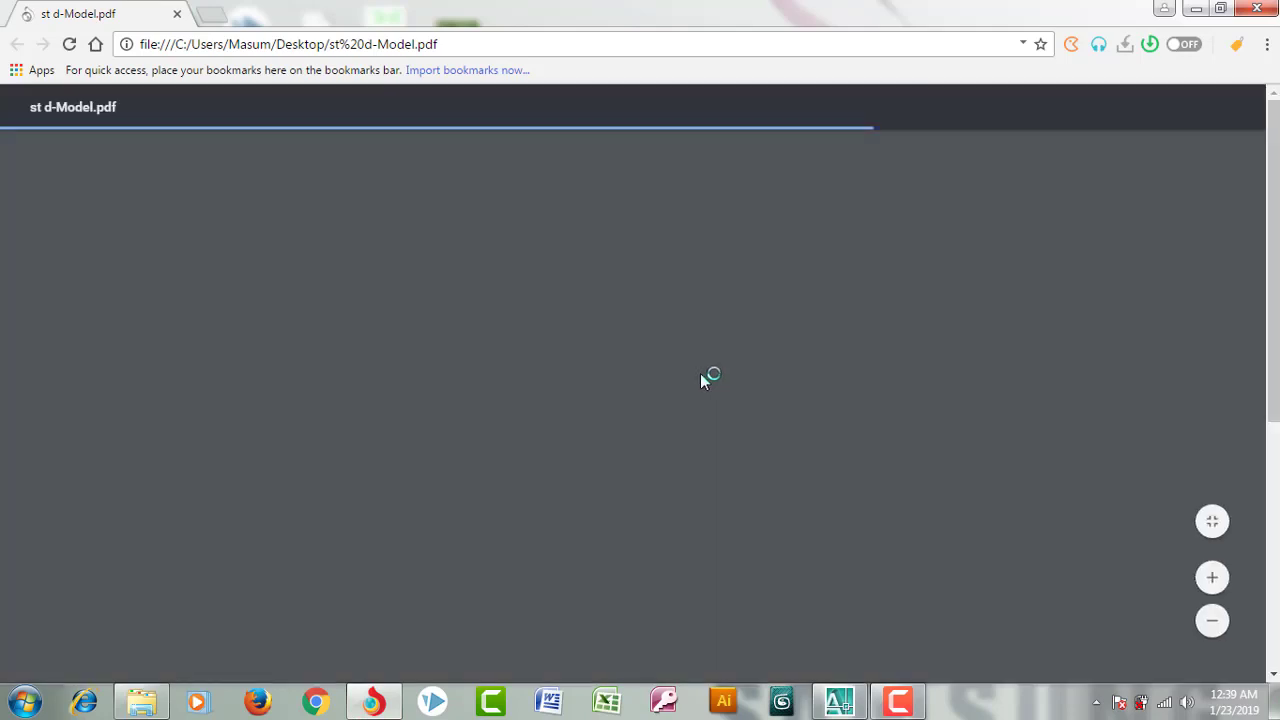
pyautogui.scroll(-5, 708, 420)
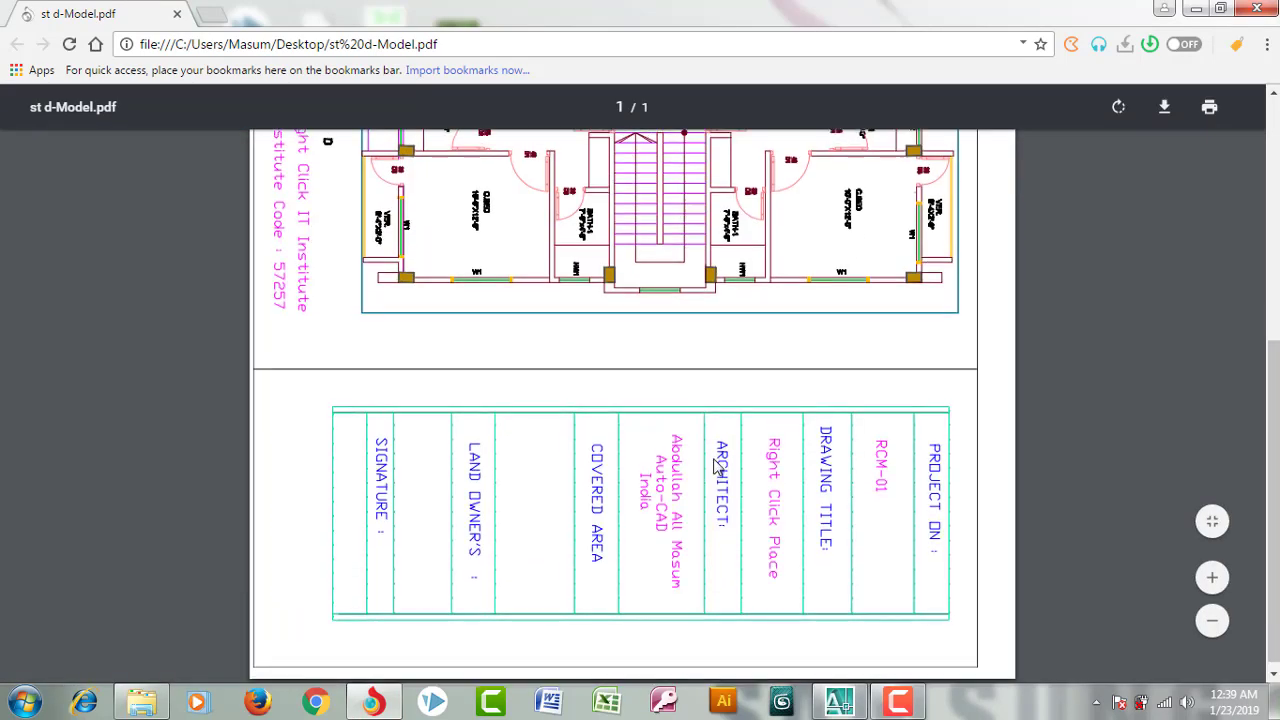
pyautogui.scroll(5, 716, 468)
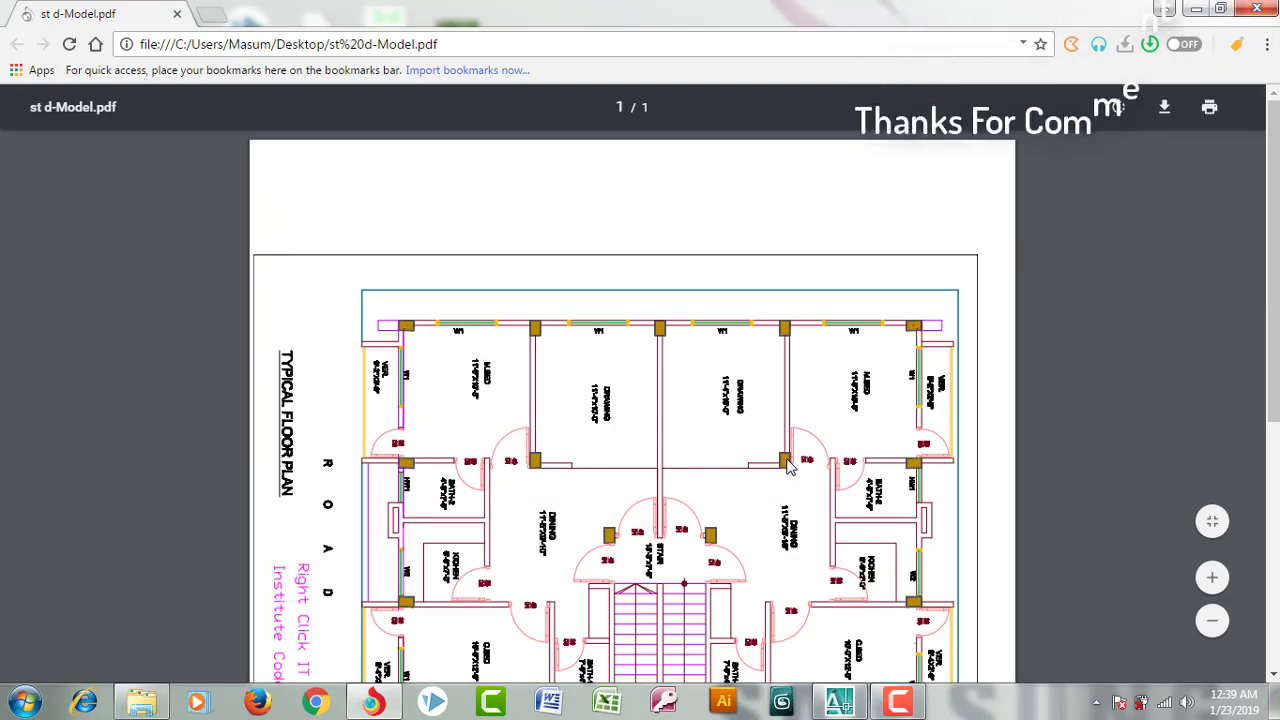
pyautogui.scroll(-3, 766, 500)
pyautogui.scroll(2, 766, 503)
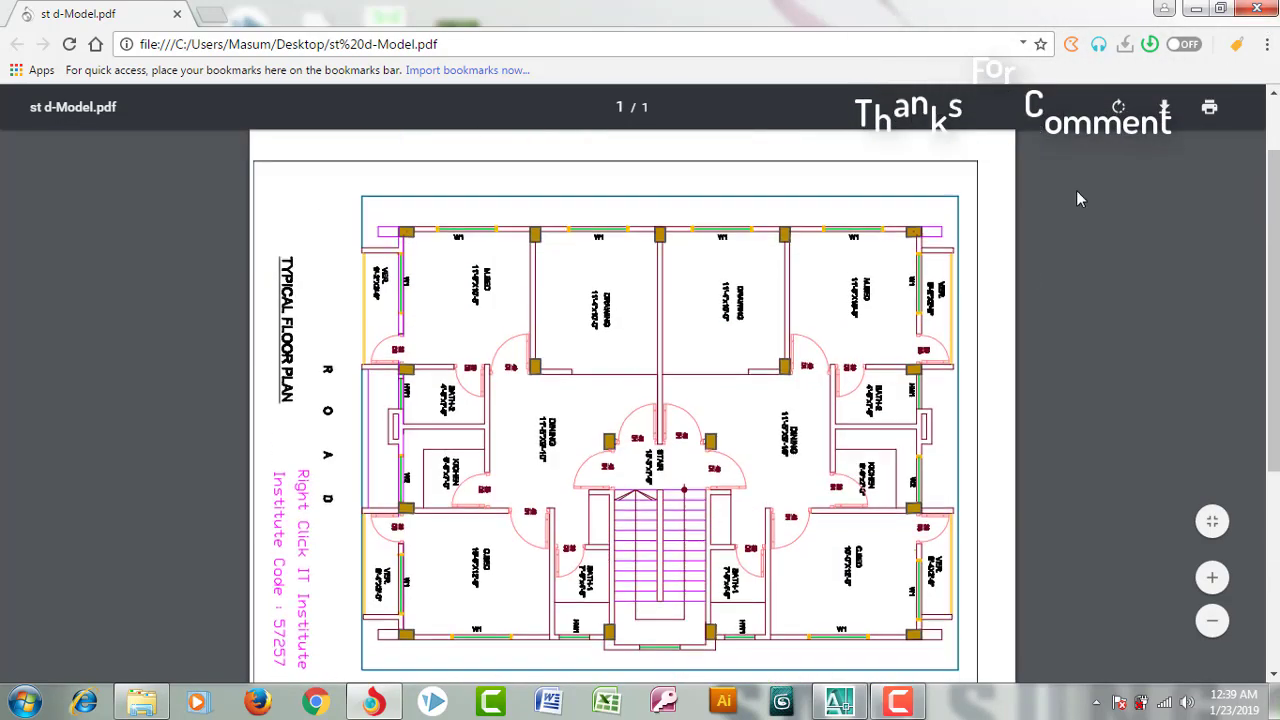
pyautogui.click(1197, 10)
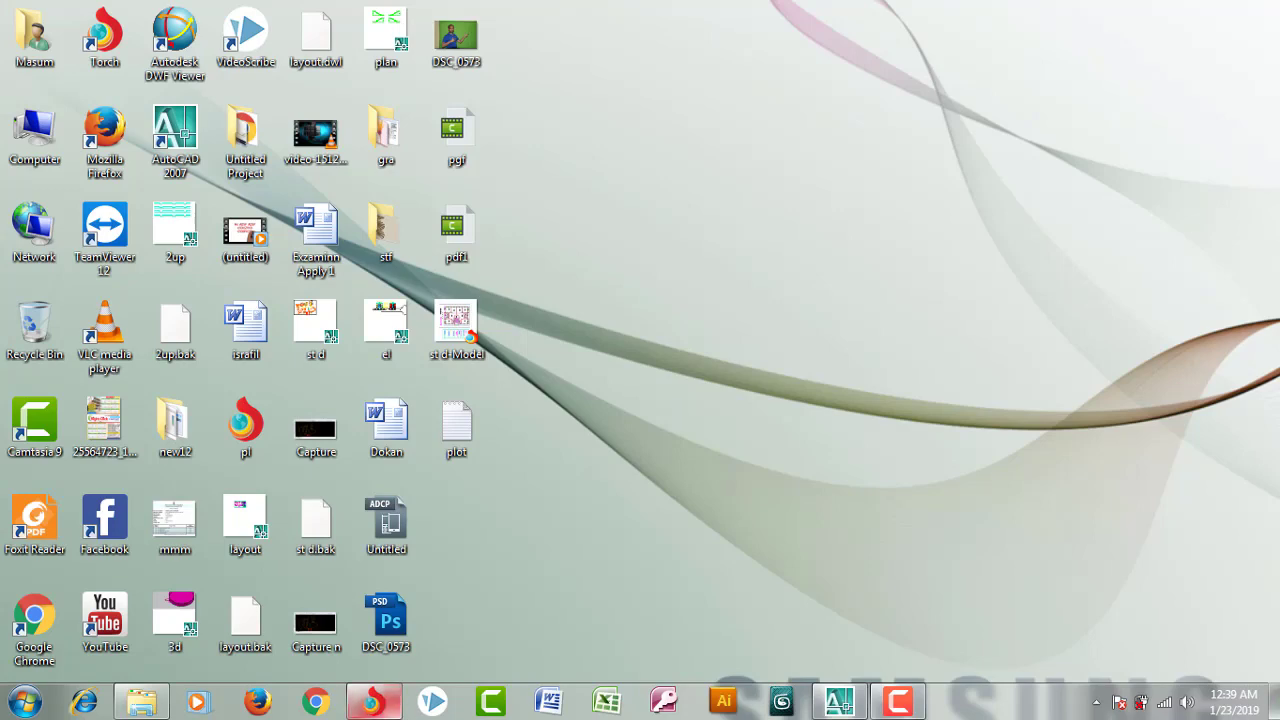
# Return to AutoCAD and pan across the row of typical floor plan sheets.
pyautogui.click(840, 703)
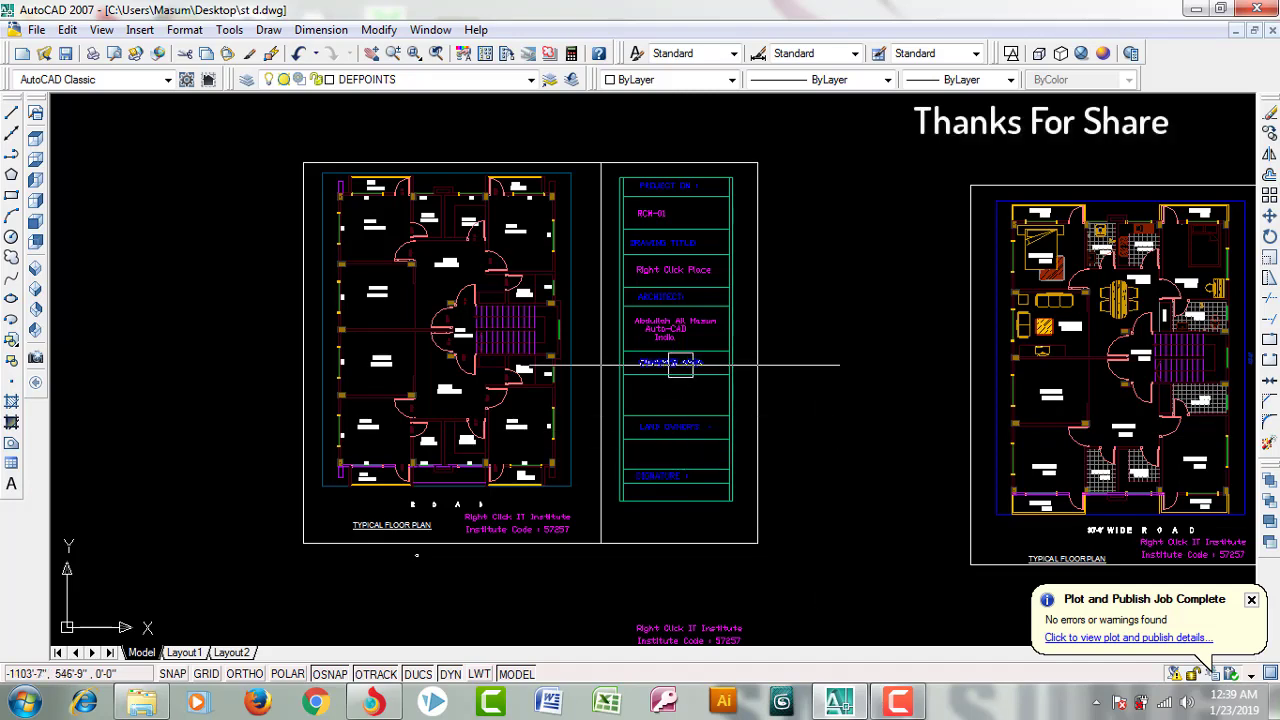
pyautogui.scroll(-5, 680, 363)
pyautogui.moveTo(710, 401); pyautogui.dragTo(610, 446, button='middle')
pyautogui.scroll(5, 735, 437)
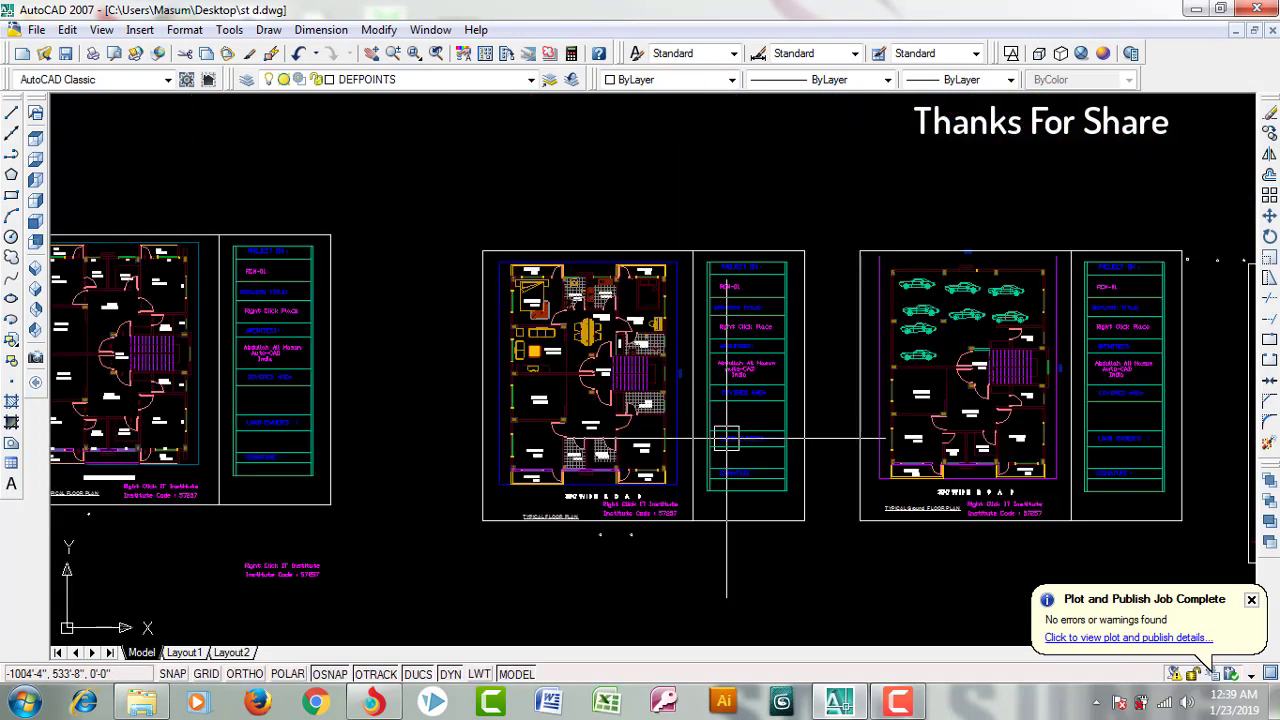
pyautogui.moveTo(729, 434); pyautogui.dragTo(636, 425, button='middle')
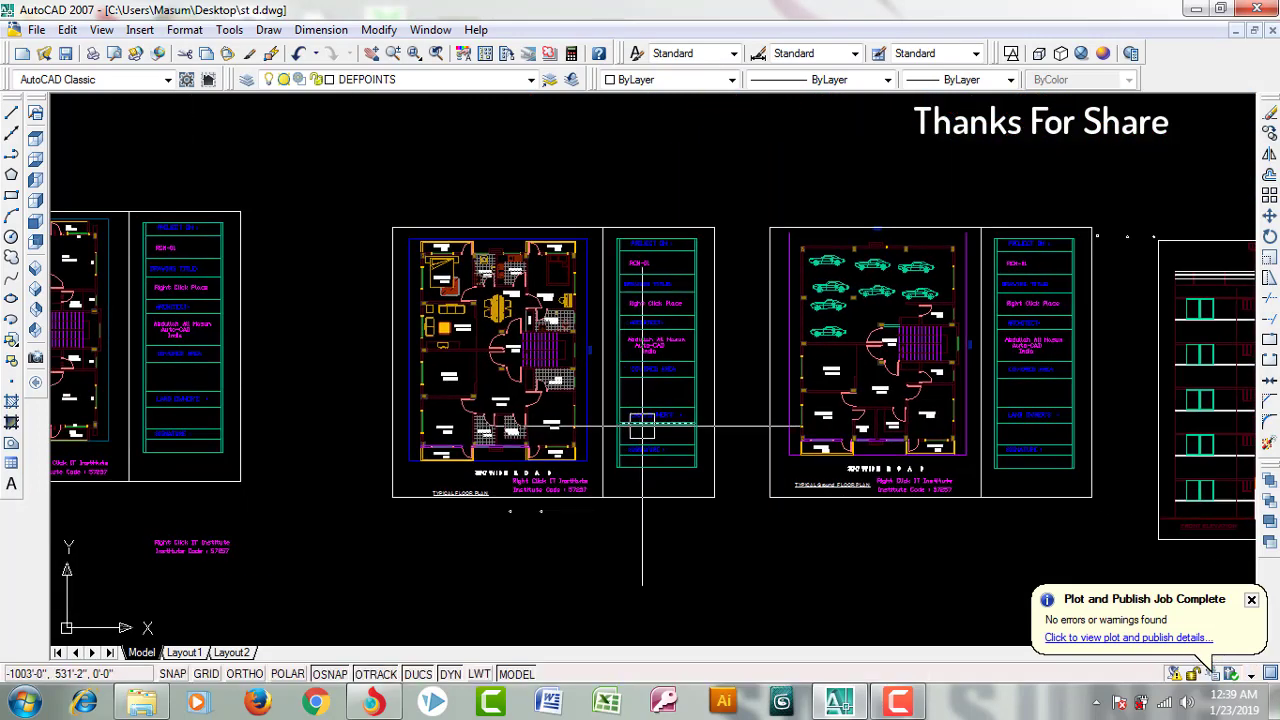